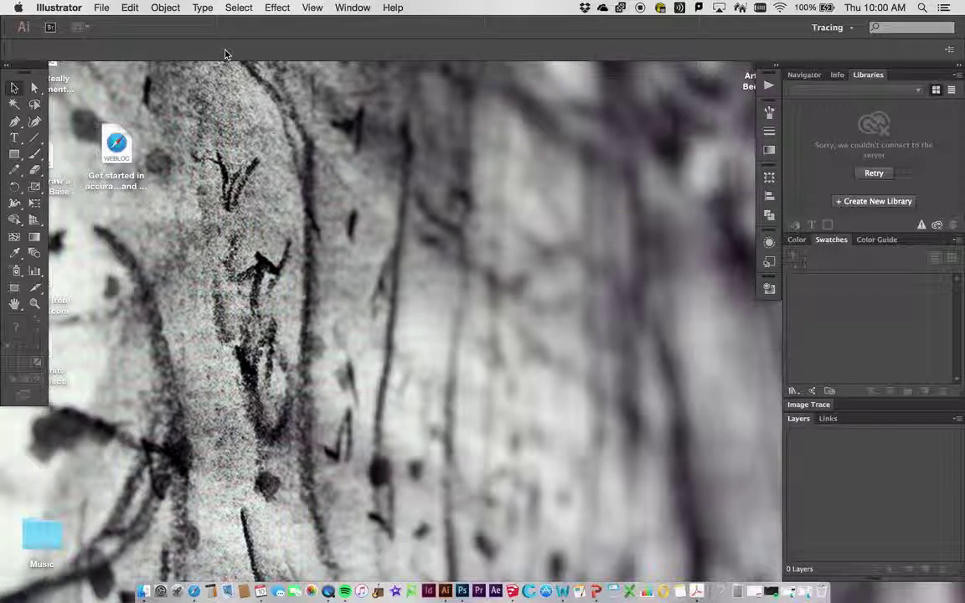
- Start a new document and choose the Print profile for it
left_click(102, 7)
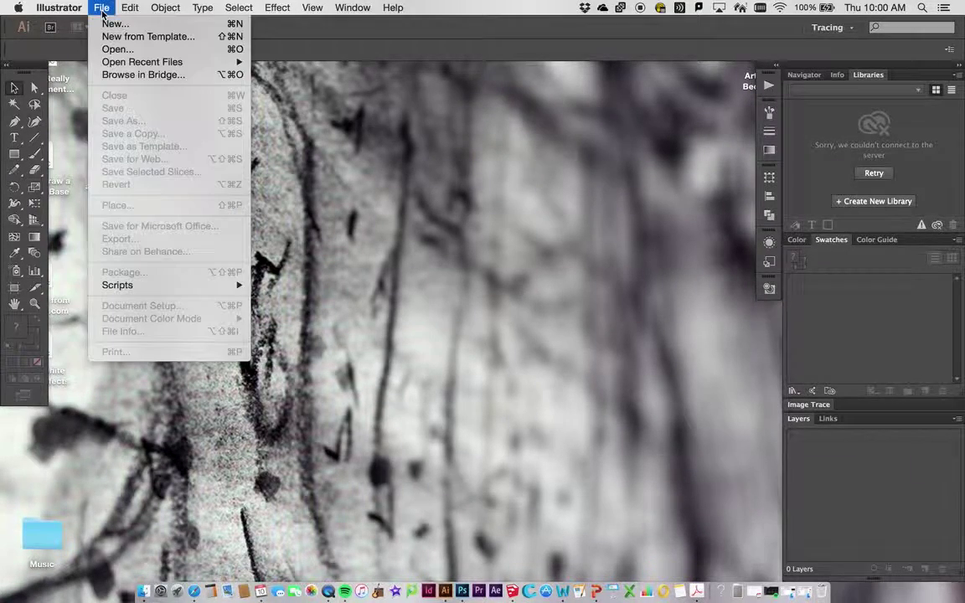
left_click(103, 22)
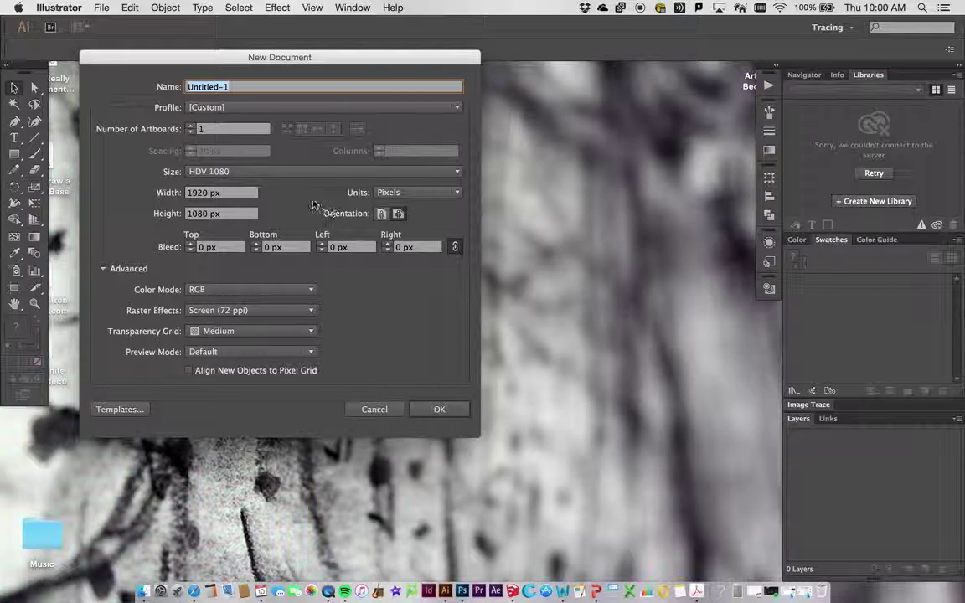
left_click(264, 174)
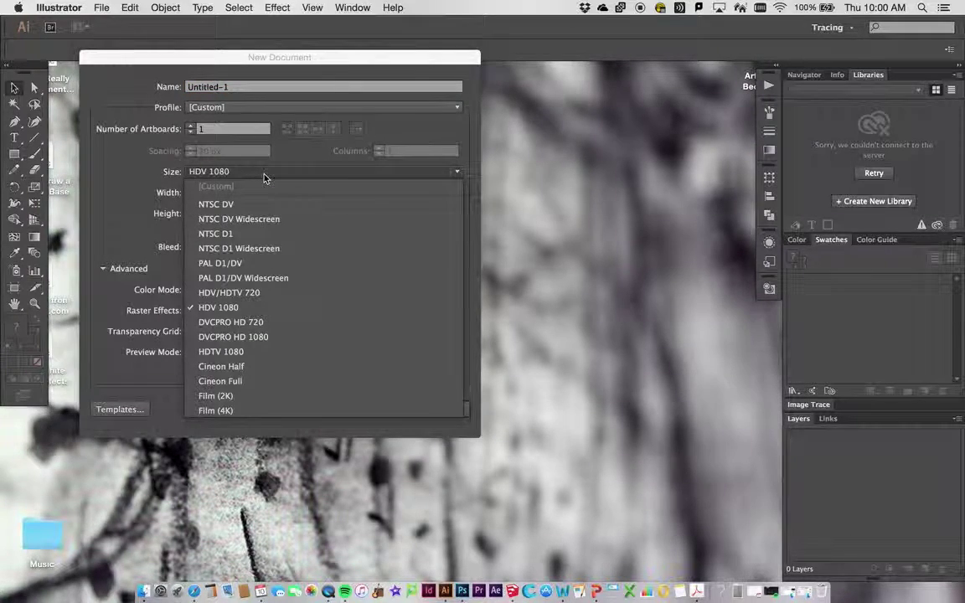
left_click(264, 174)
left_click(258, 107)
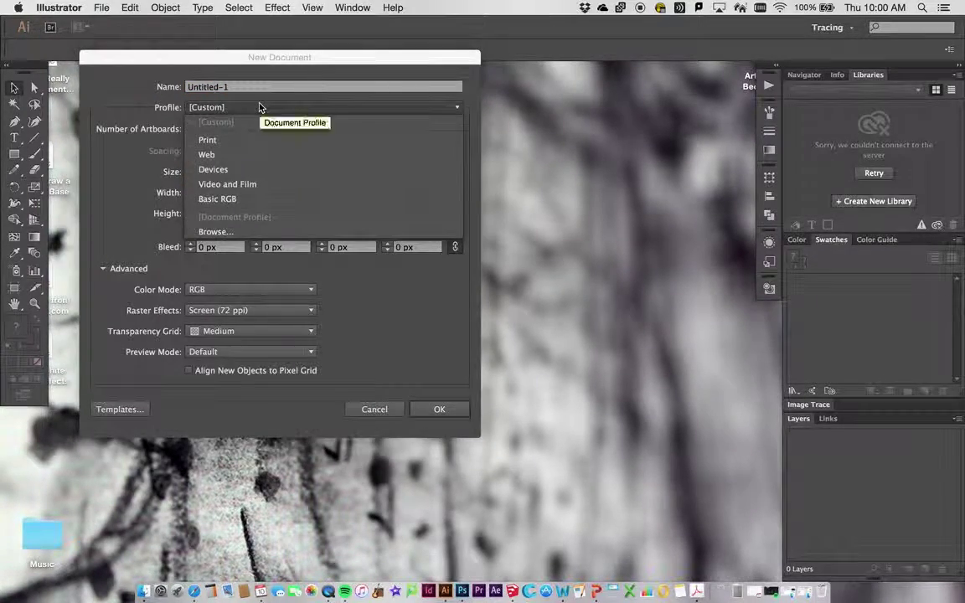
left_click(249, 145)
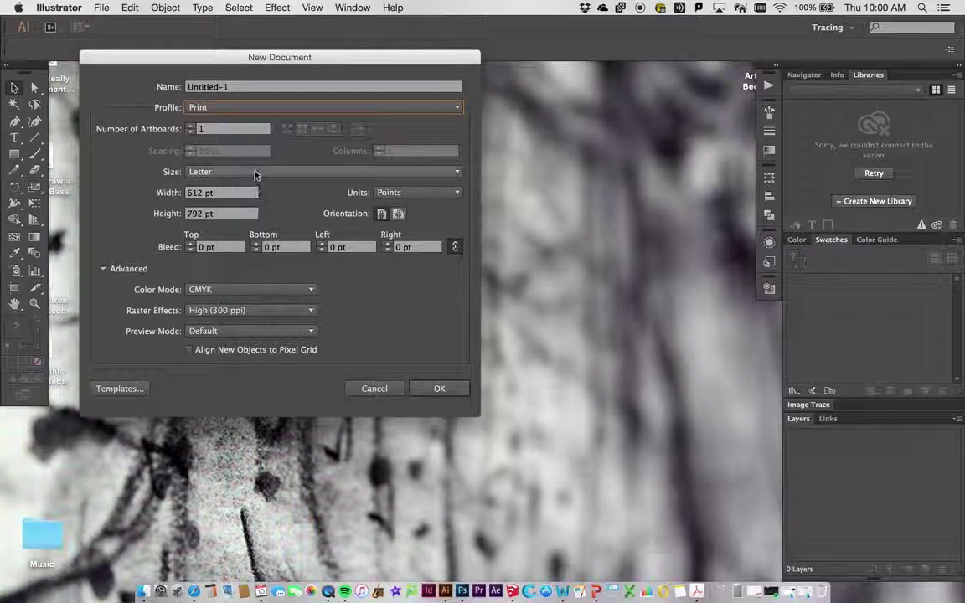
- Set the new document's width to 7.5 inches and height to 10 inches, and create it
left_click(219, 194)
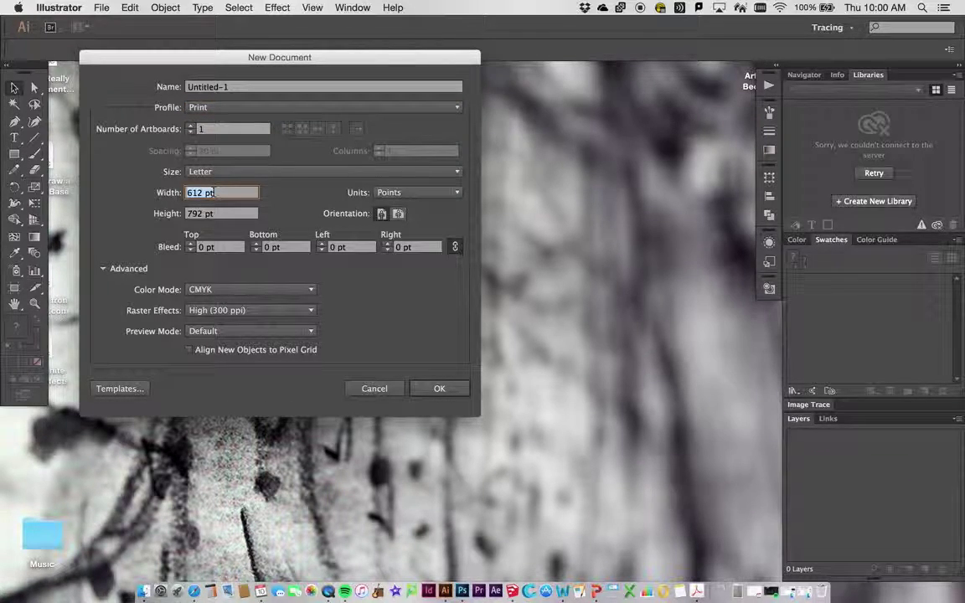
type("7")
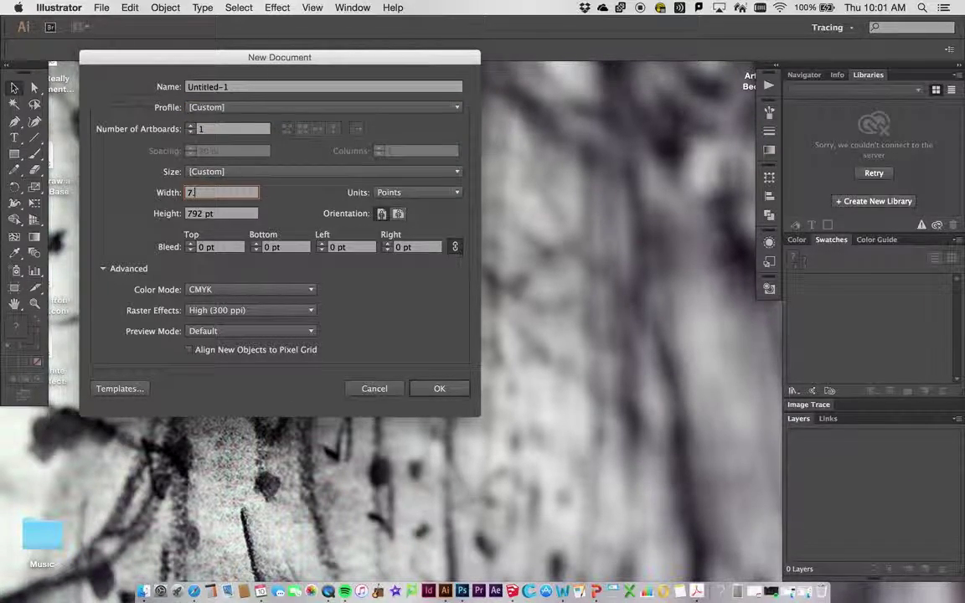
type(".5 inches")
left_click(220, 213)
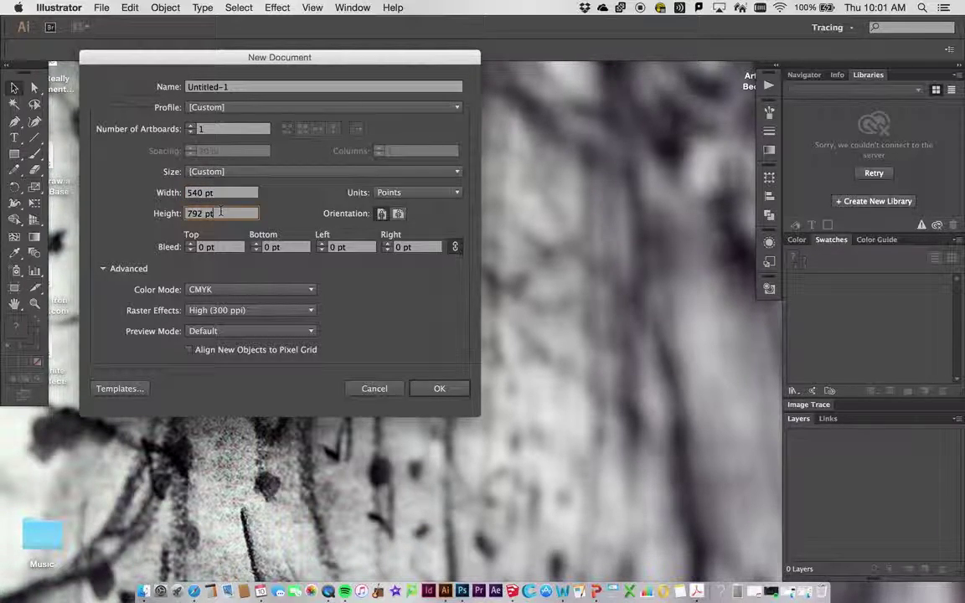
left_click_drag(220, 212, 178, 214)
type("10 inches")
key("Return")
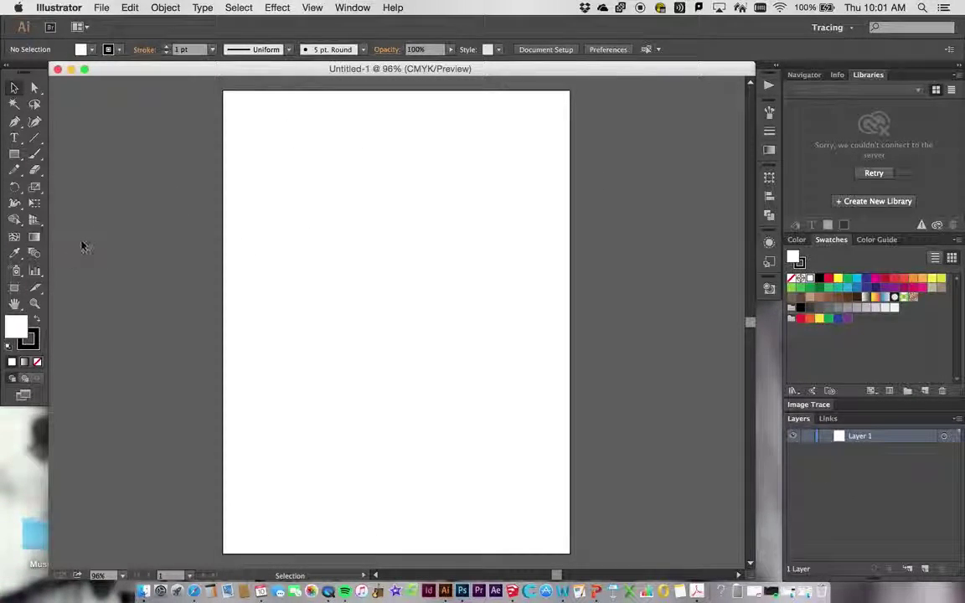
- Start placing a file and browse through SPU Work, Teaching, Syllabi, Foundations Syllabi and Foundations Tutorials to the Photoshop Tutorial Files folder
left_click(103, 9)
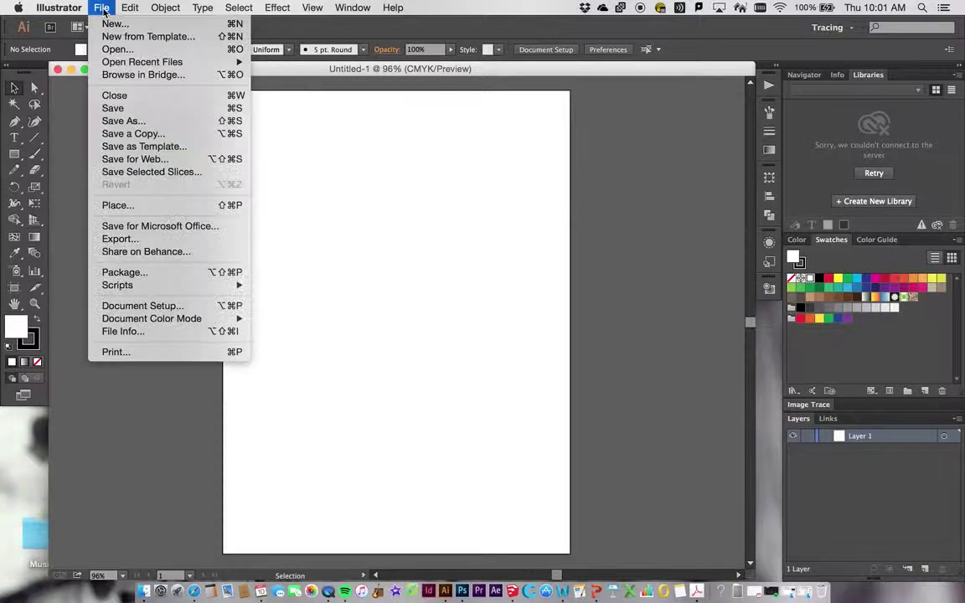
left_click(105, 207)
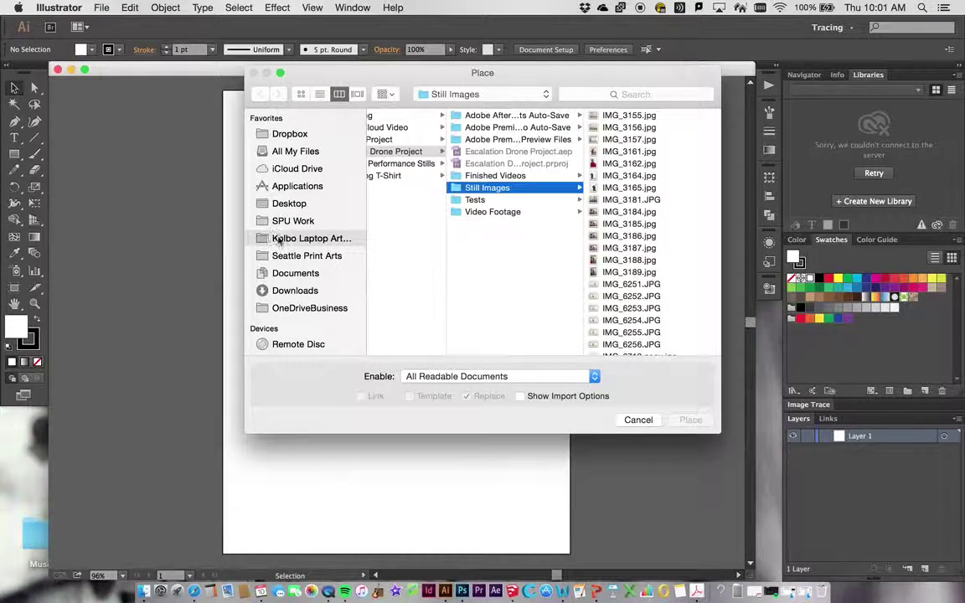
scroll(283, 352, "down", 3)
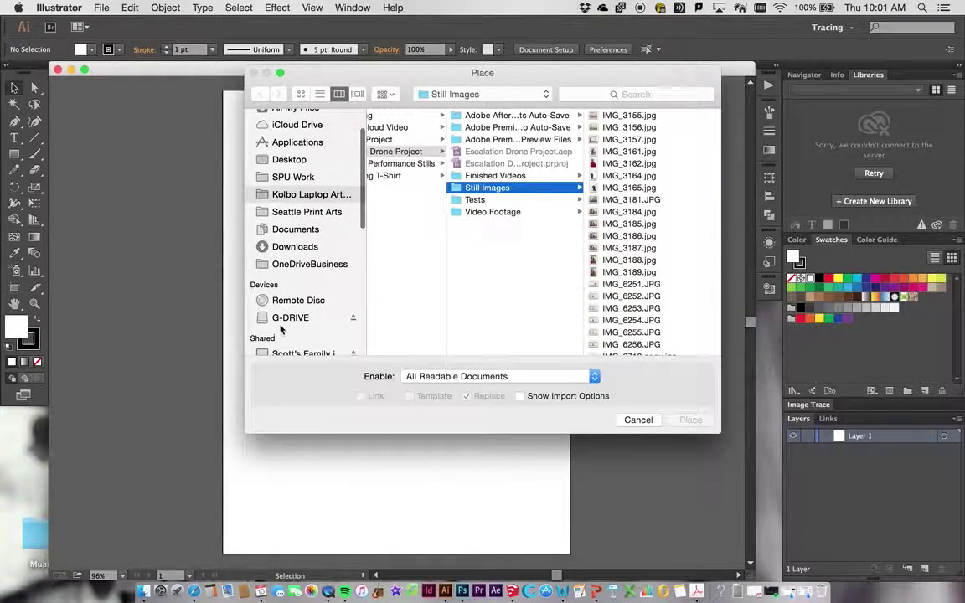
left_click(281, 320)
left_click(275, 177)
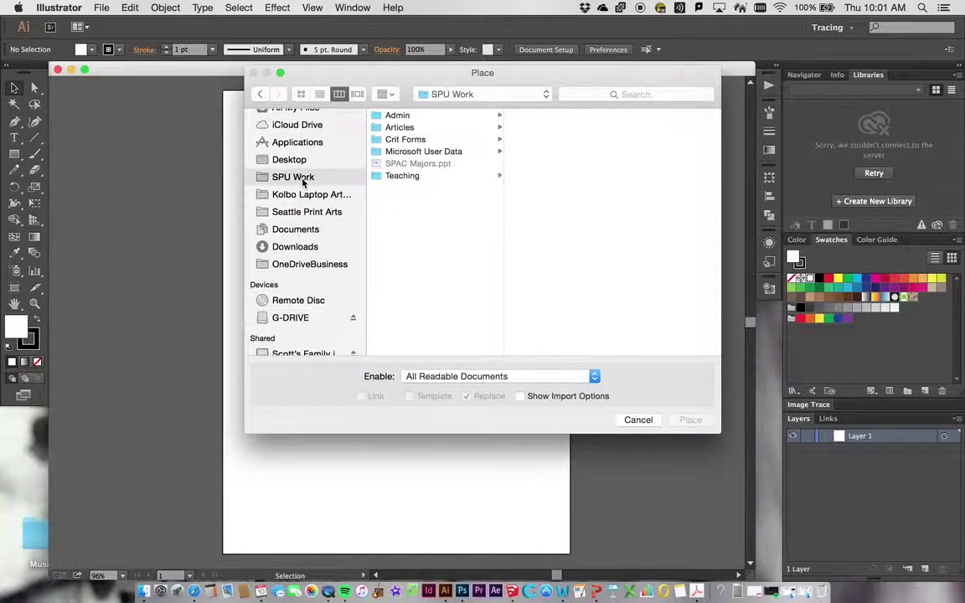
left_click(399, 176)
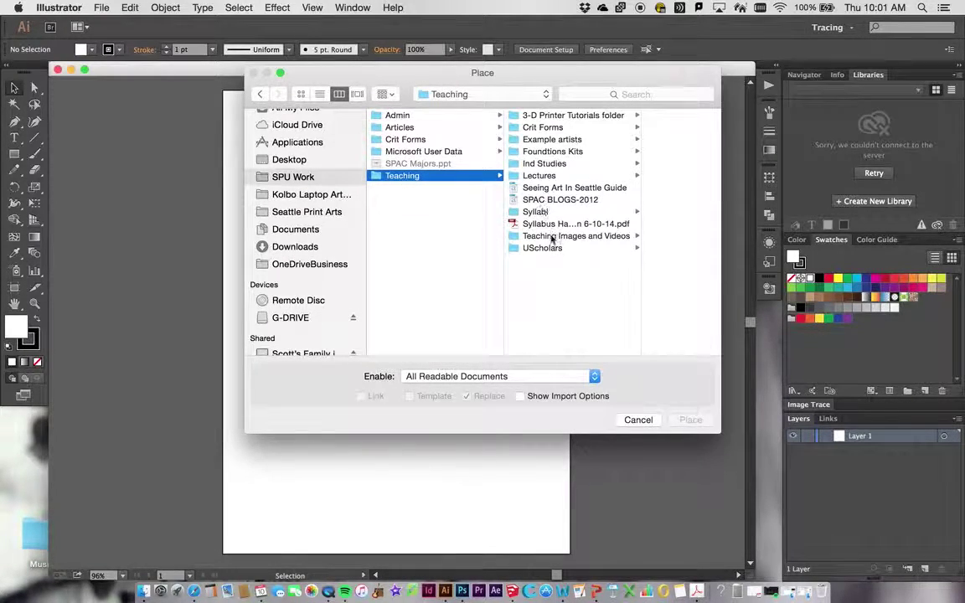
left_click(536, 212)
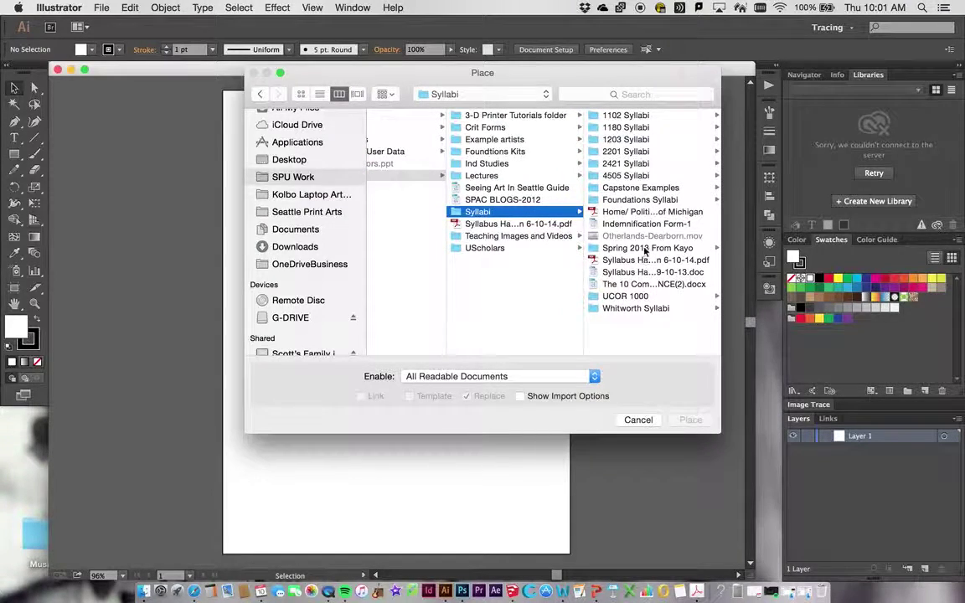
left_click(631, 200)
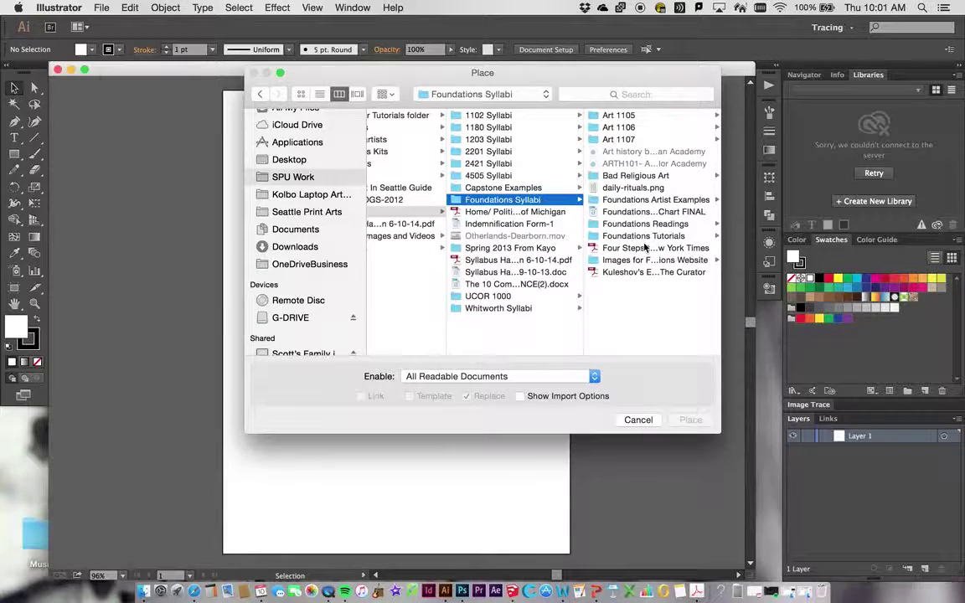
left_click(644, 236)
left_click(650, 129)
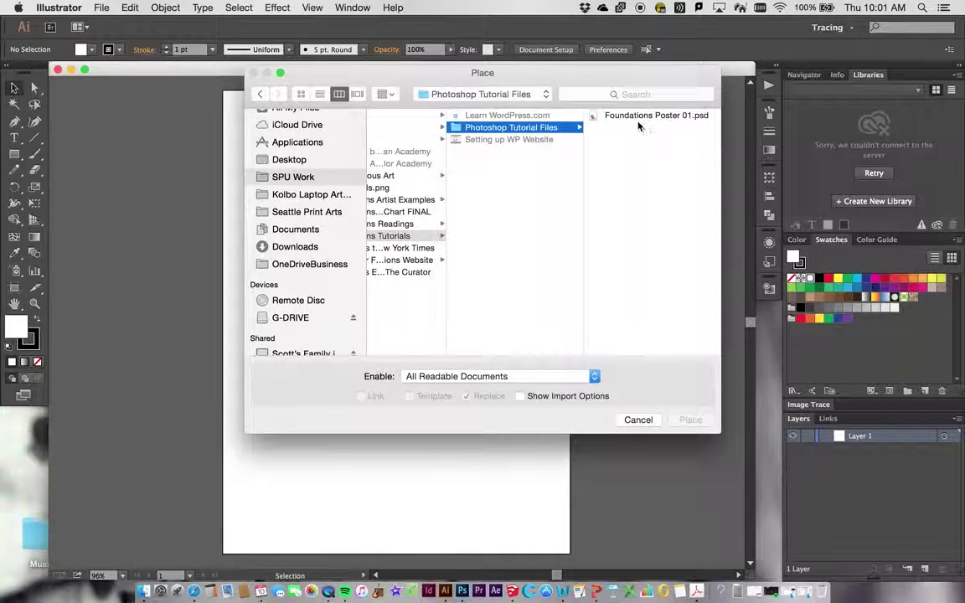
- Place Foundations Poster 01.psd as a linked image from the artboard's upper-left corner, and deselect it
left_click(637, 118)
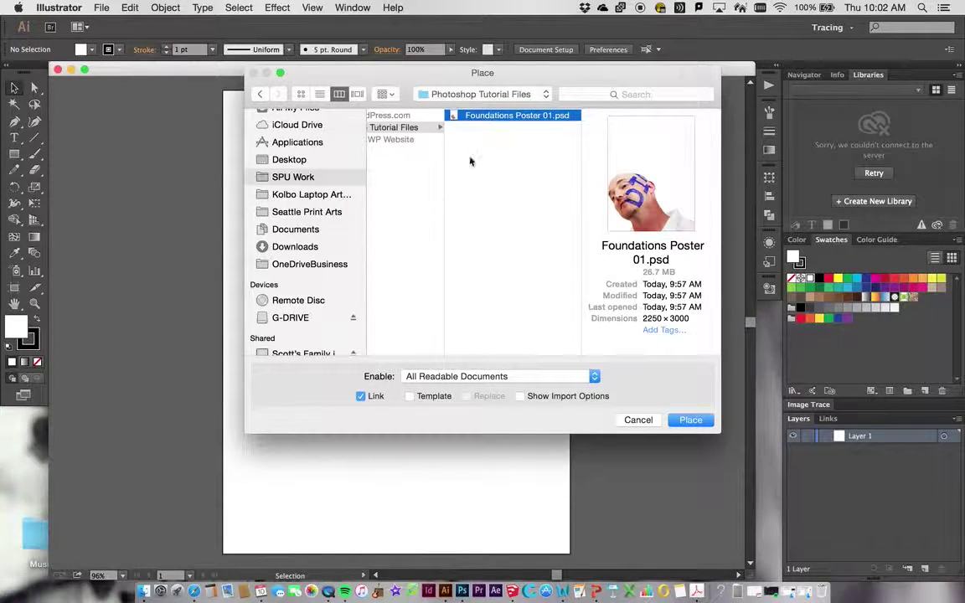
left_click(674, 420)
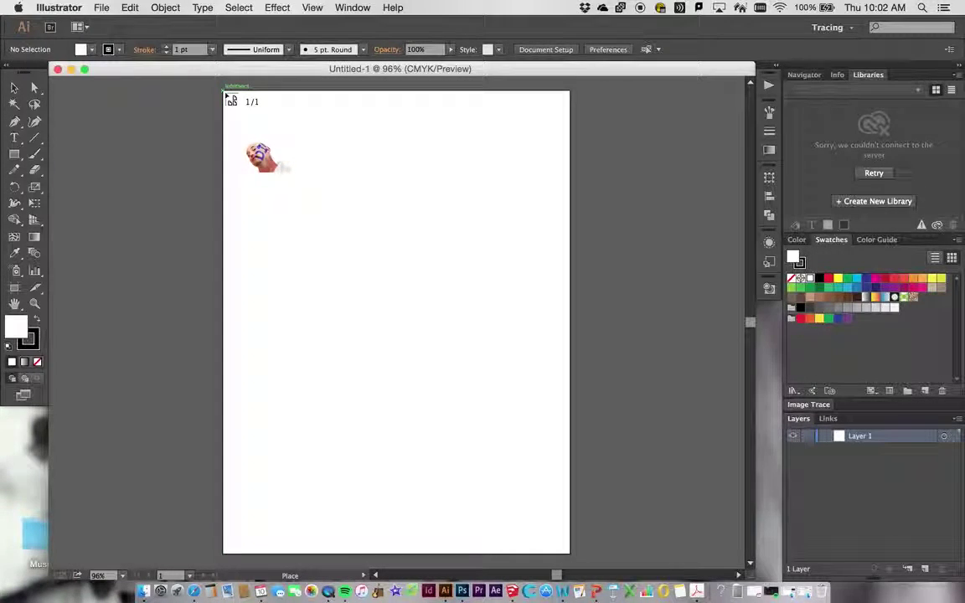
left_click(225, 93)
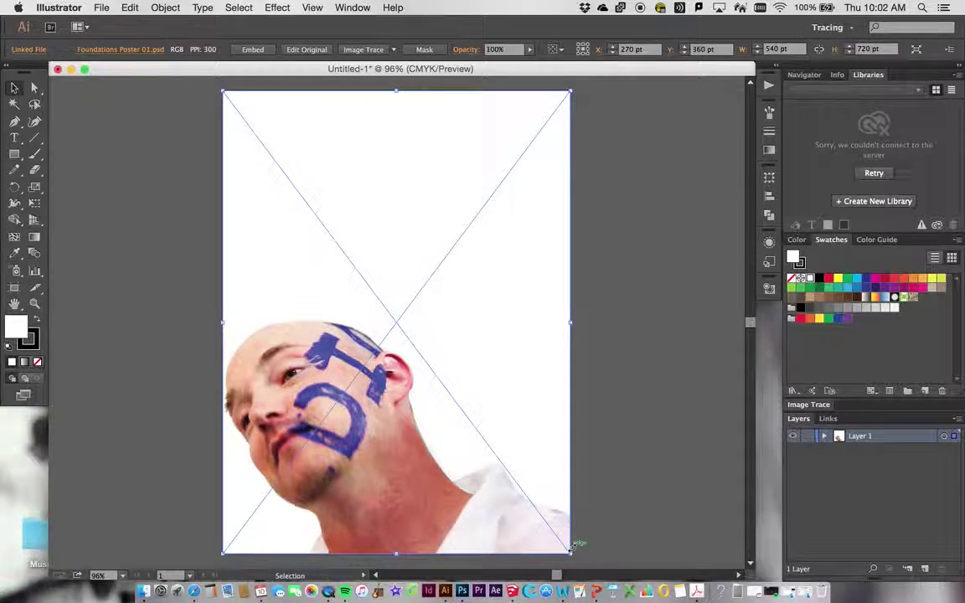
mouse_move(569, 553)
left_mouse_down()
mouse_move(550, 510)
mouse_move(491, 448)
mouse_move(571, 554)
left_mouse_up()
key("Return")
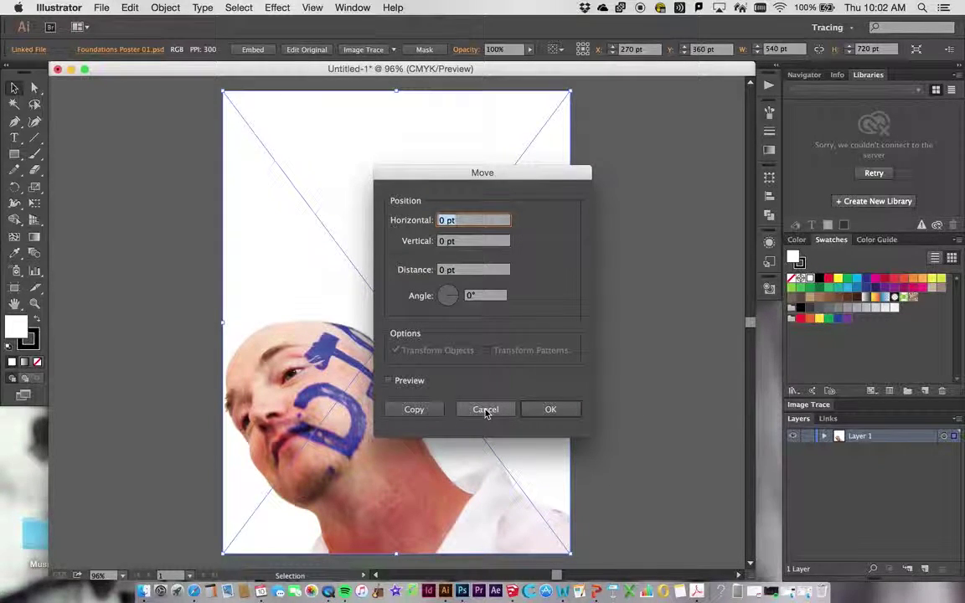
left_click(546, 411)
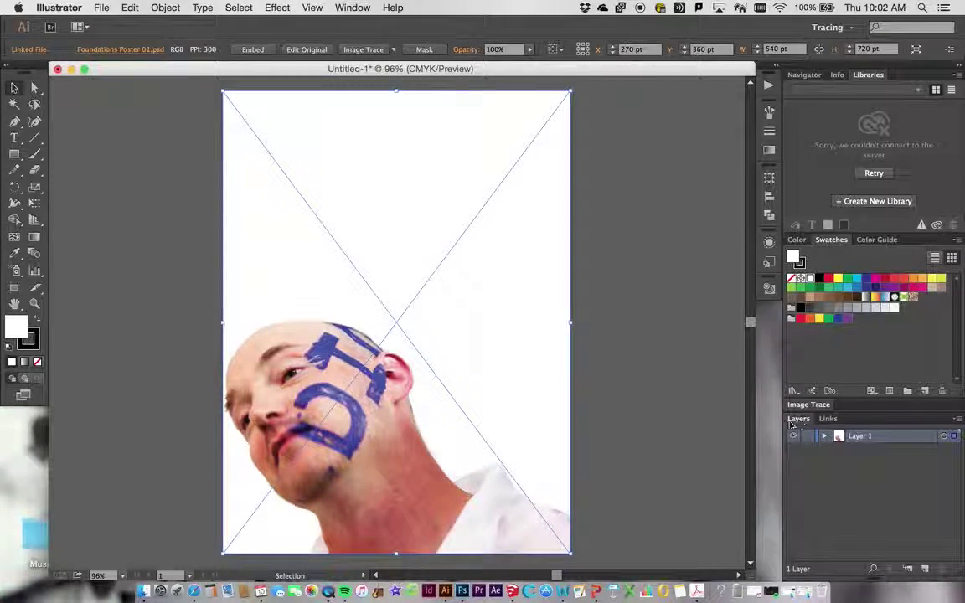
left_click(582, 442)
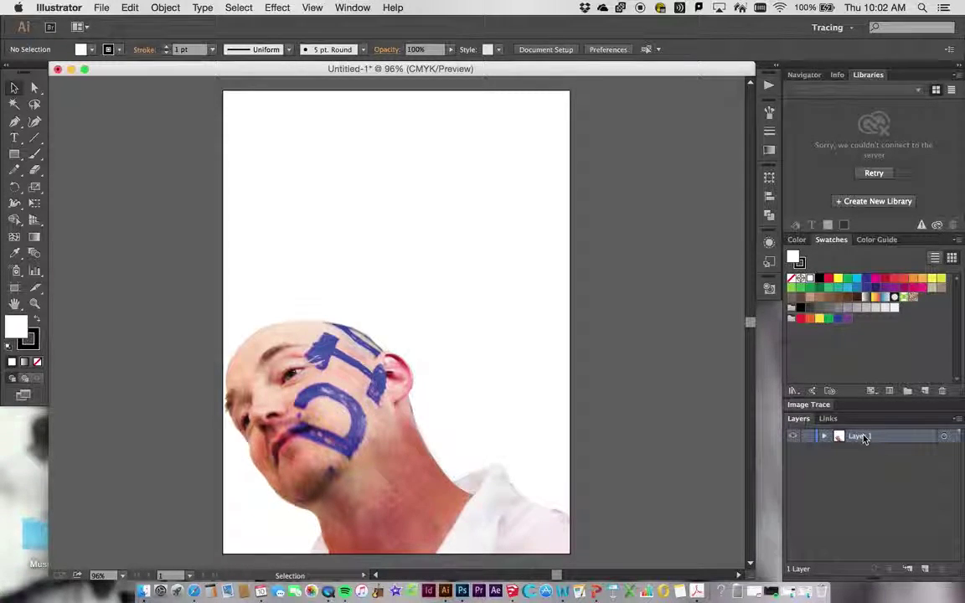
- Lock Layer 1 containing the placed image and create a new layer above it
left_click(824, 437)
left_click(824, 437)
left_click(809, 437)
left_click(926, 570)
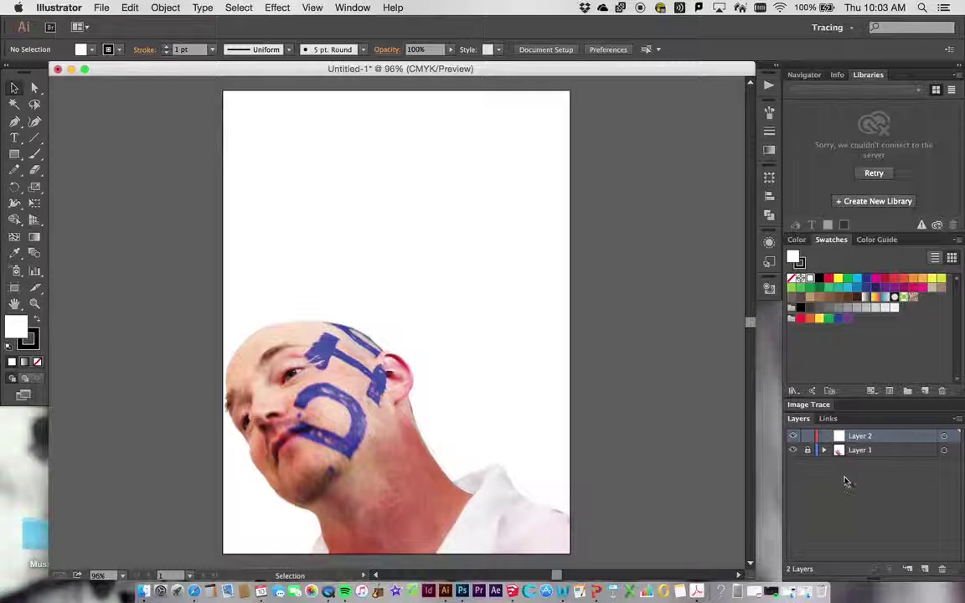
left_click(871, 453)
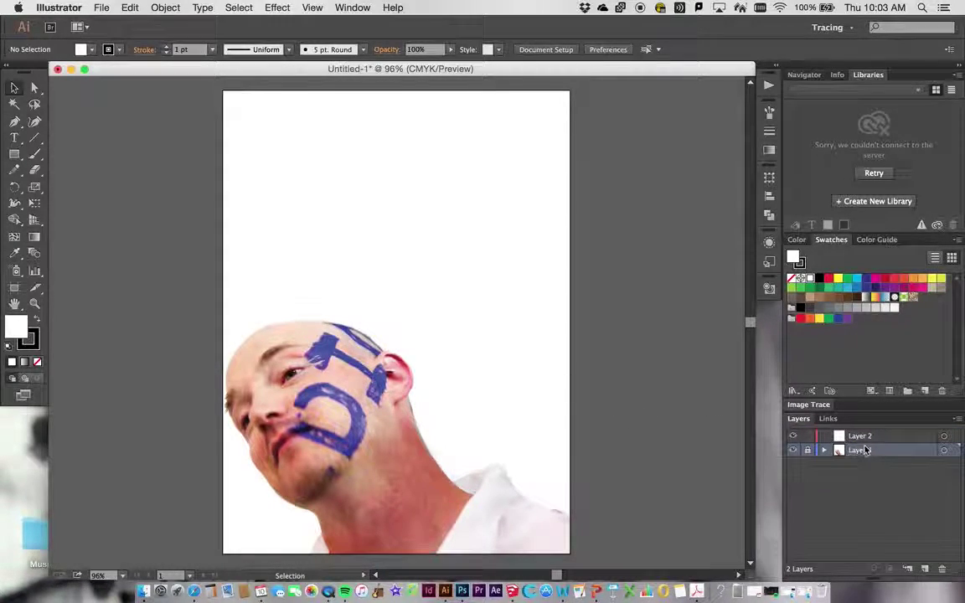
left_click(35, 155)
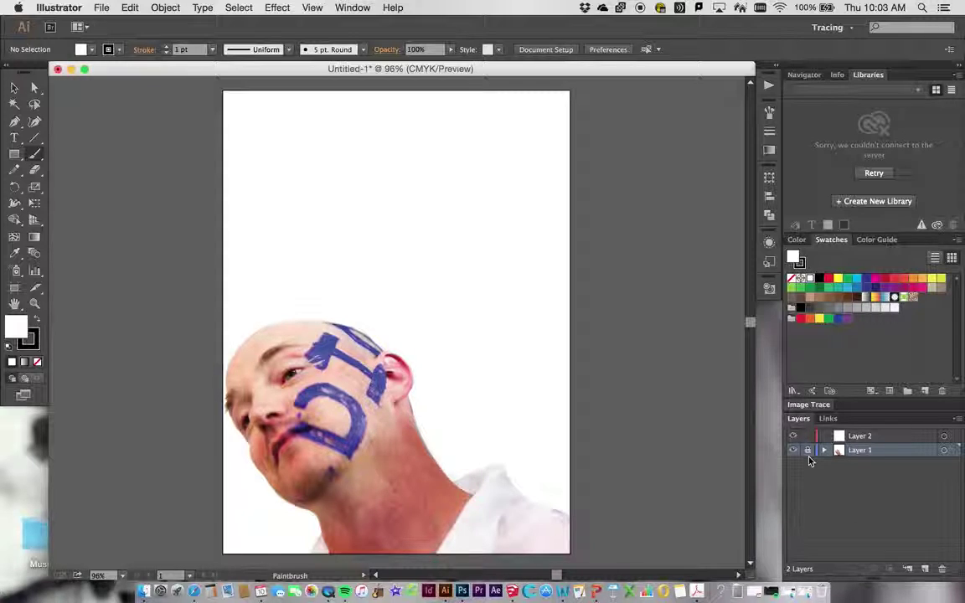
left_click(865, 436)
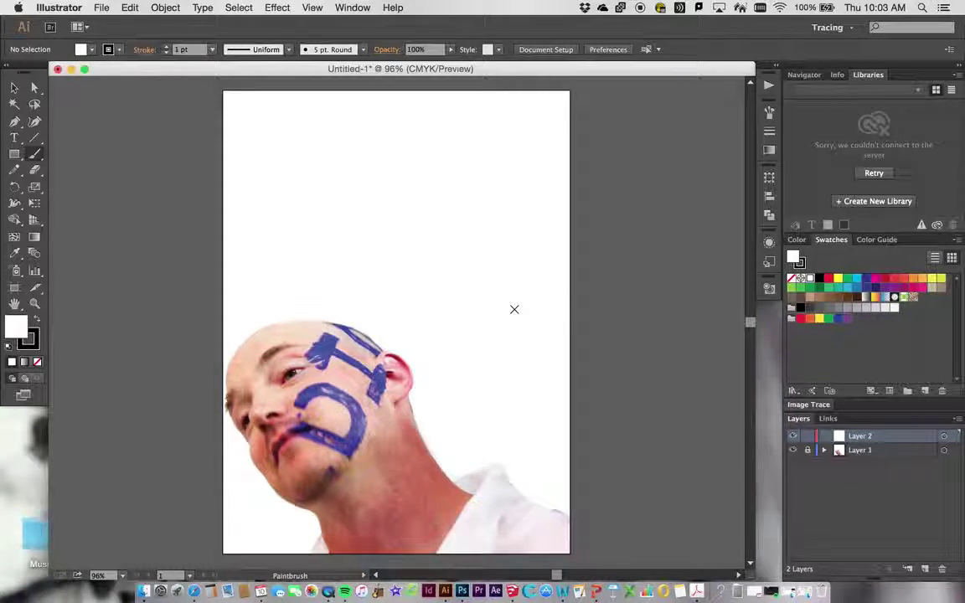
left_click(14, 88)
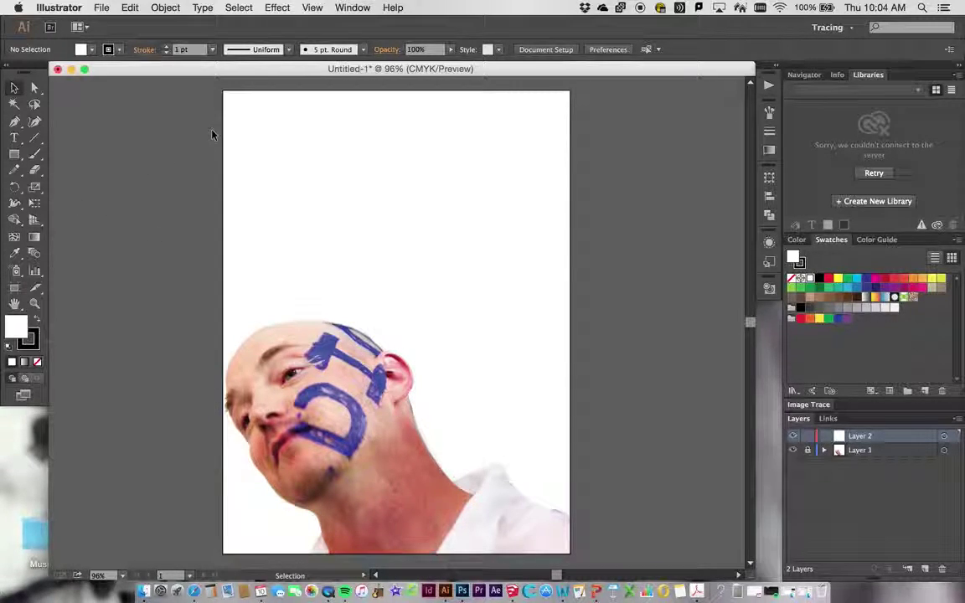
- Add a wide area text box near the artboard's top reading "FOUNDATIONS PROPAGANDA!!!" and move it down so the text sits above the man's head
left_click(15, 138)
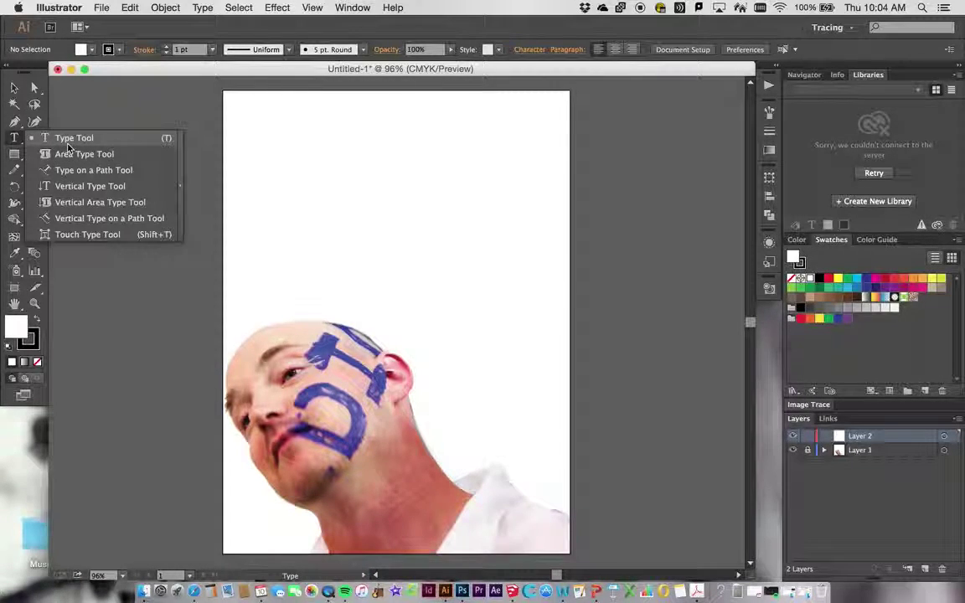
left_click(67, 137)
left_click_drag(235, 110, 556, 245)
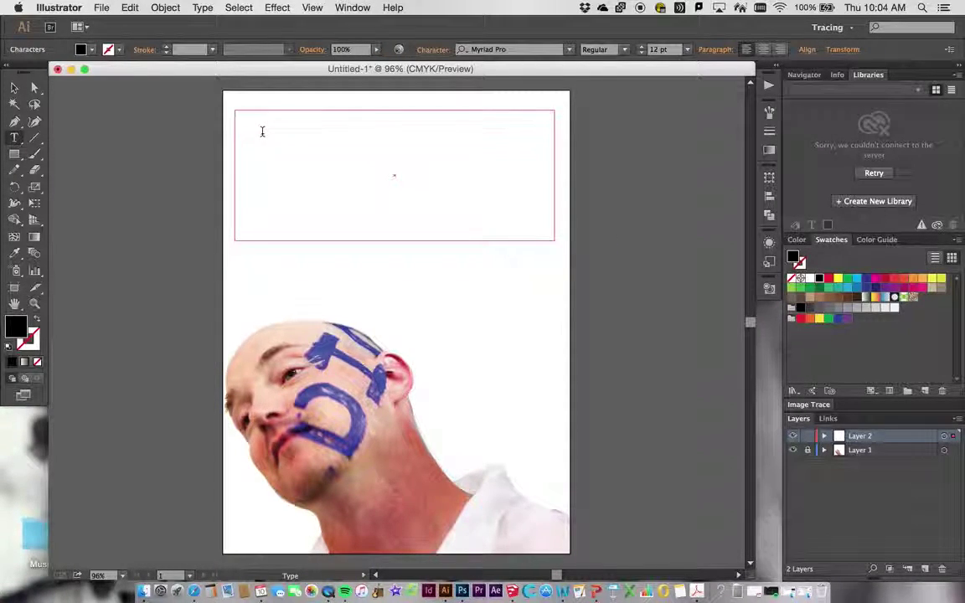
type("FOUNDATIONS PROPAGANDA!!!")
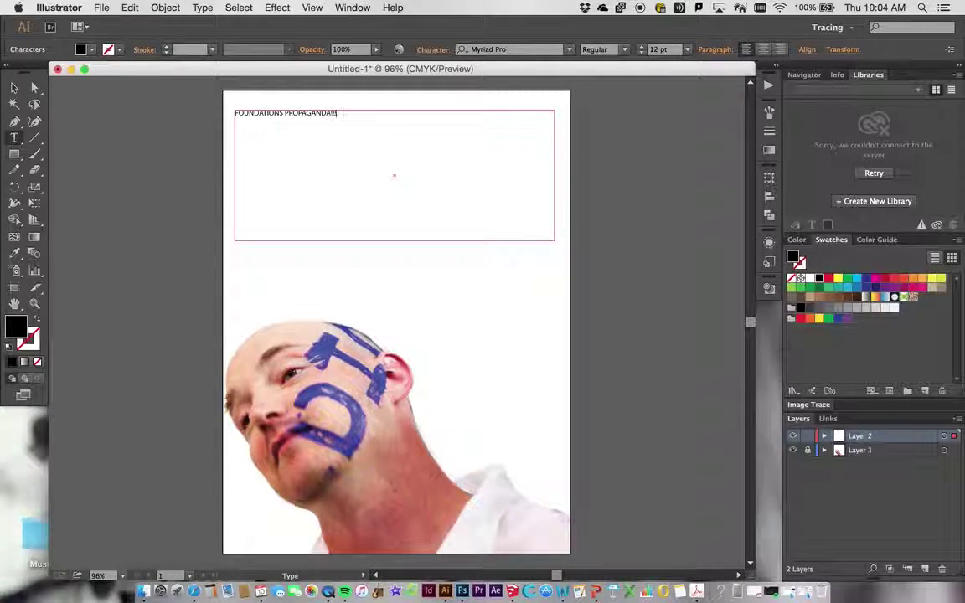
left_click(15, 88)
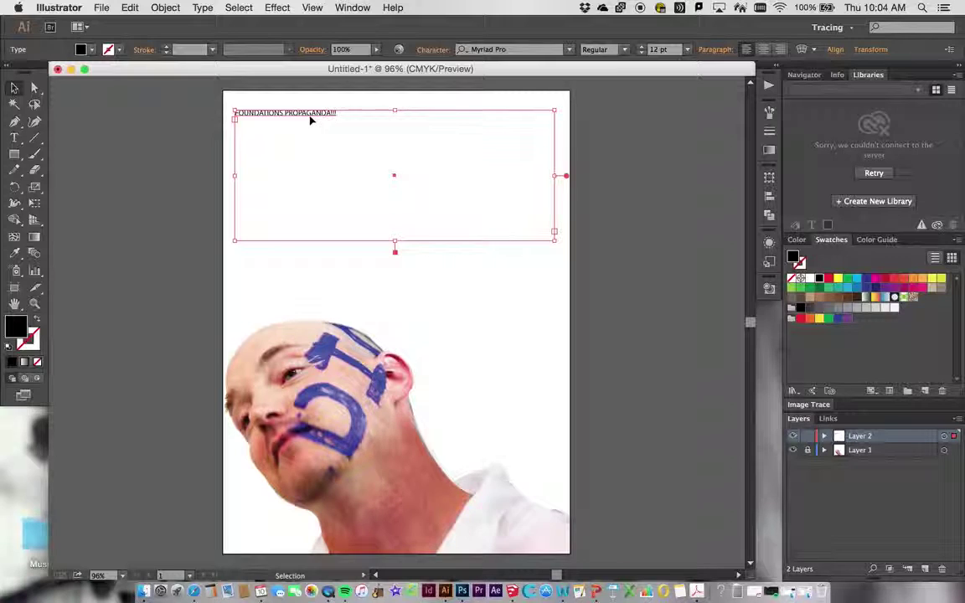
left_click_drag(310, 117, 317, 237)
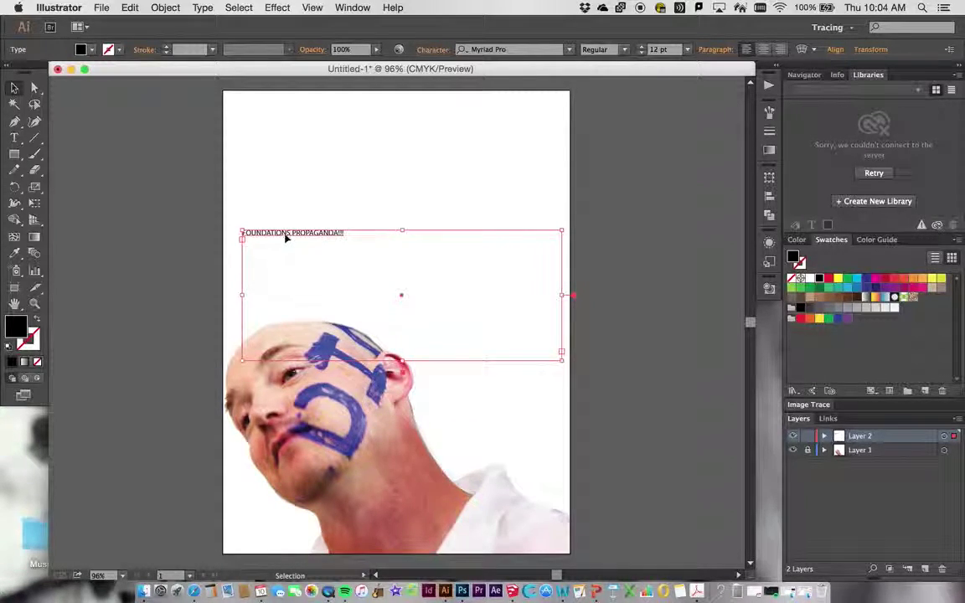
- Add a point text line reading "FOUNDATIONS PROPAGANDA!!!" near the top of the artboard
left_click(14, 138)
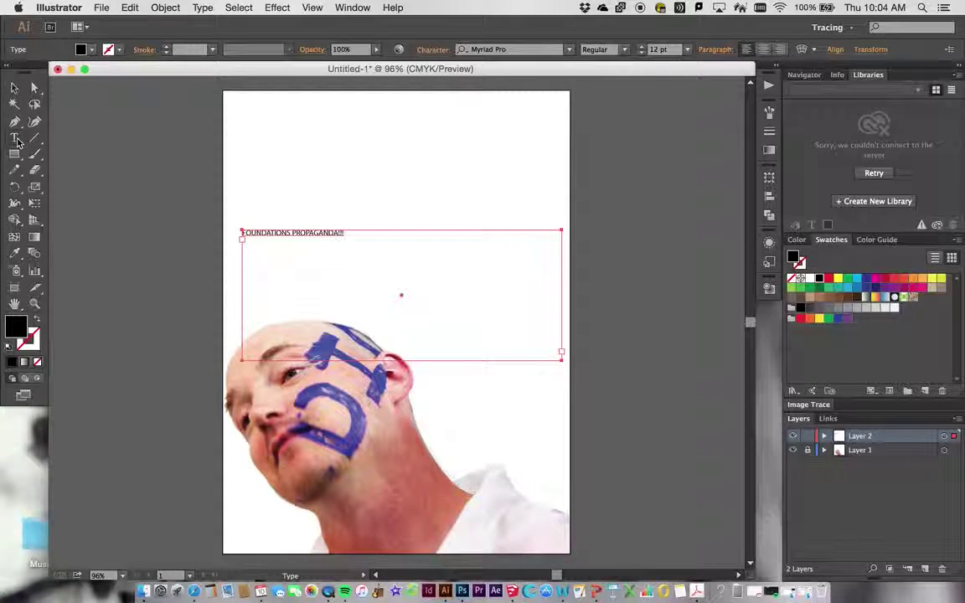
left_click(270, 111)
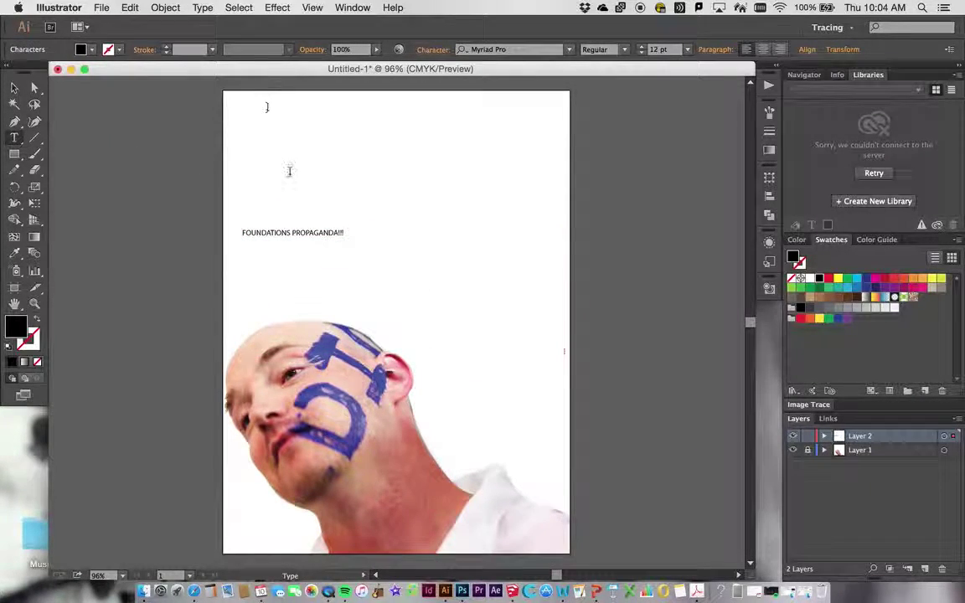
type("FOUNDATIONS PROPA")
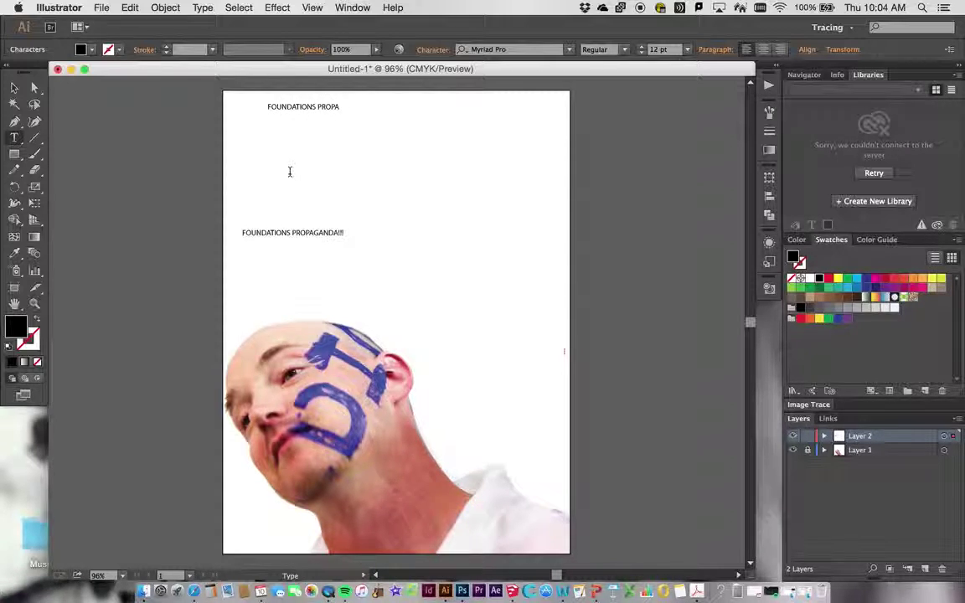
type("GANDA!!")
left_click(14, 87)
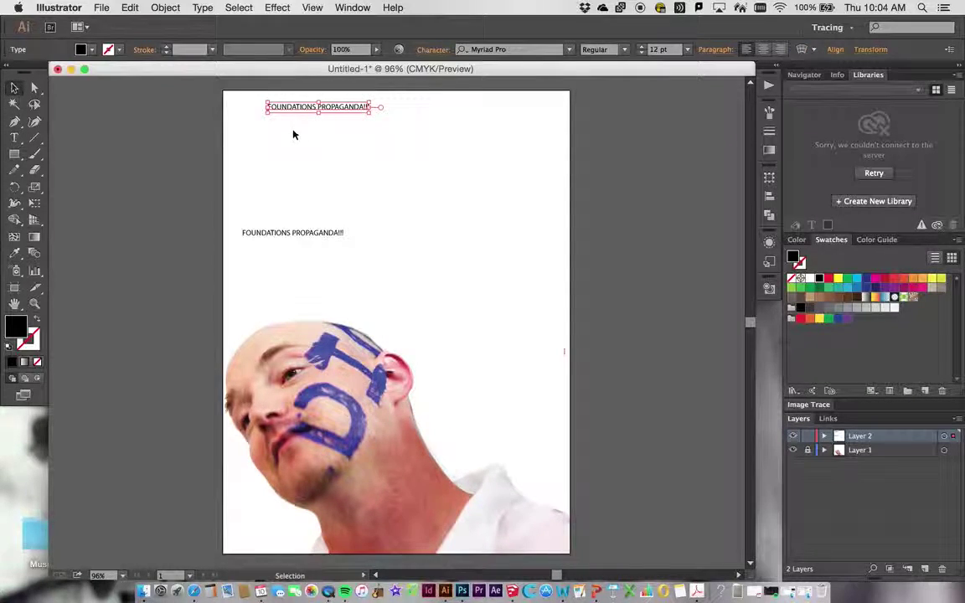
- Delete the original area text box above the man's head
left_click(326, 242)
left_click(267, 200)
left_click(315, 286)
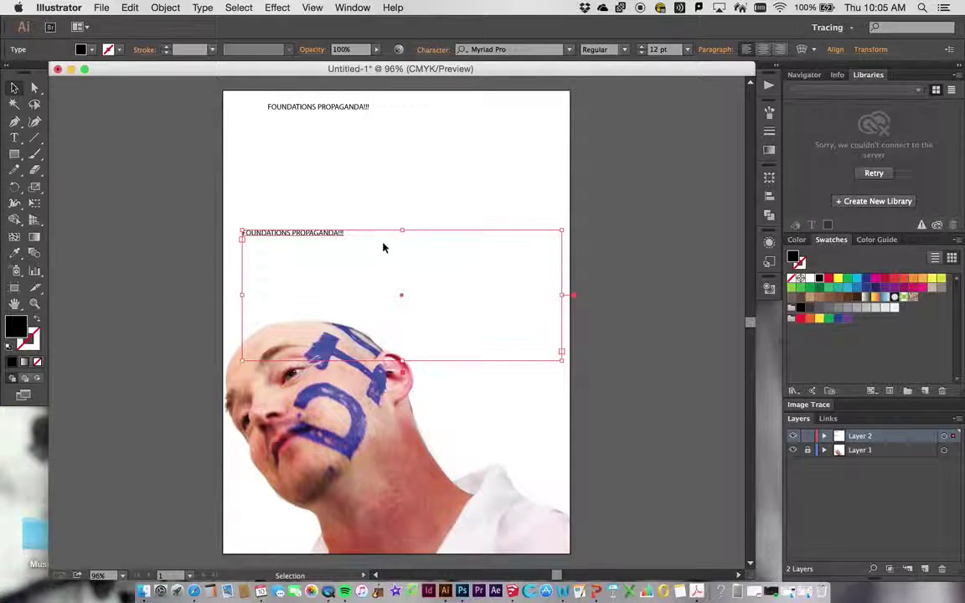
key("Delete")
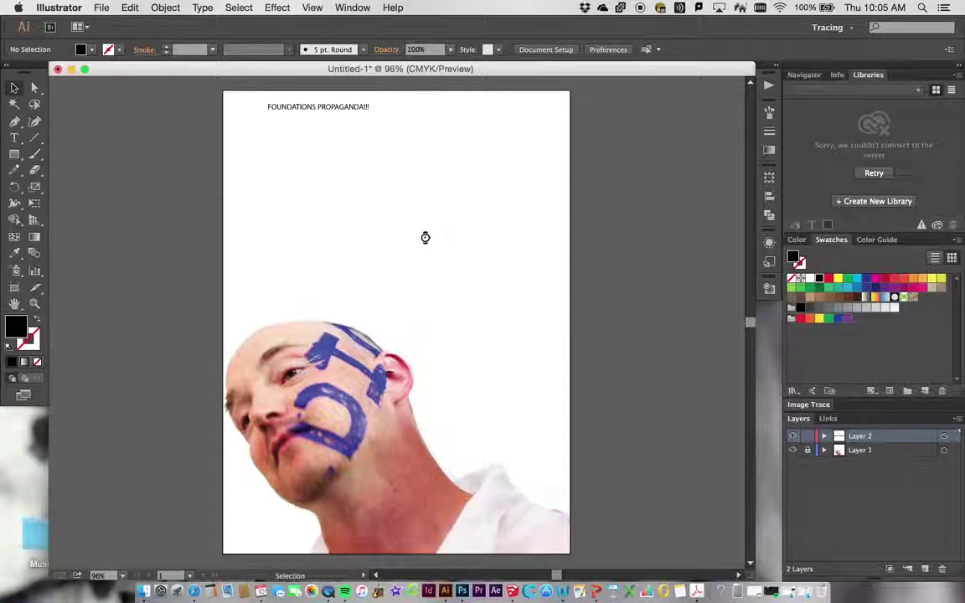
- Set the font of the remaining headline text to Helvetica
left_click(297, 109)
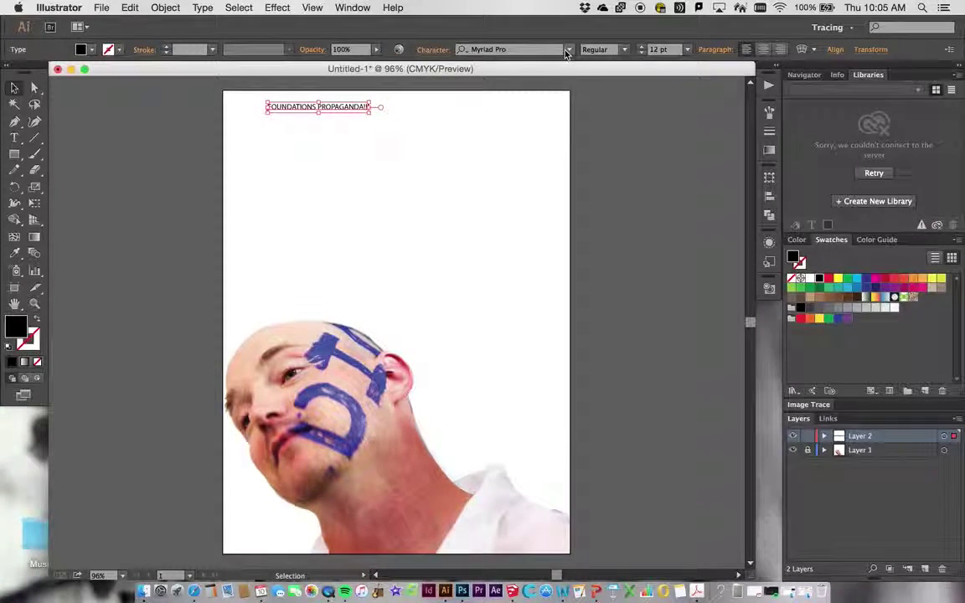
left_click(509, 47)
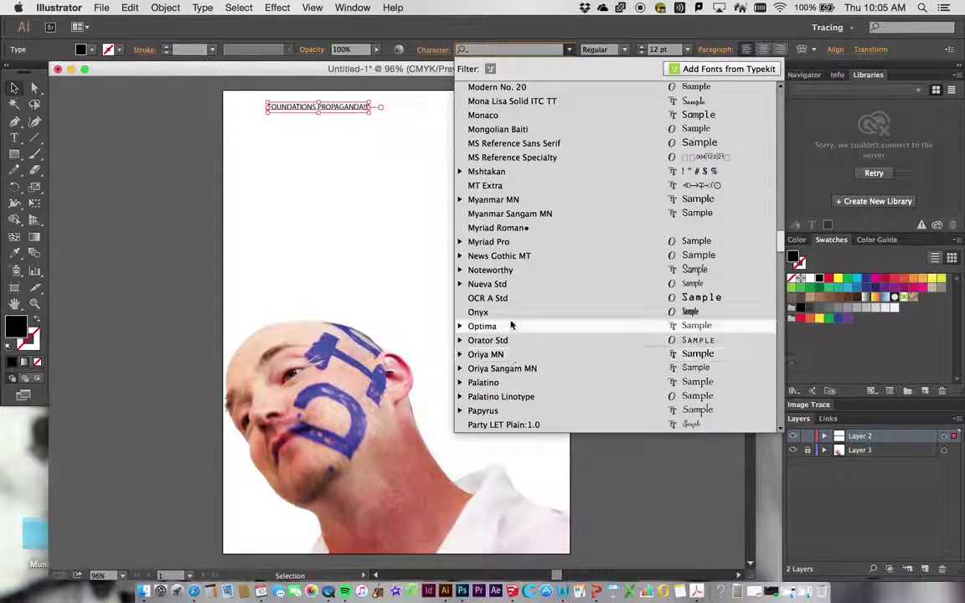
scroll(507, 338, "down", 5)
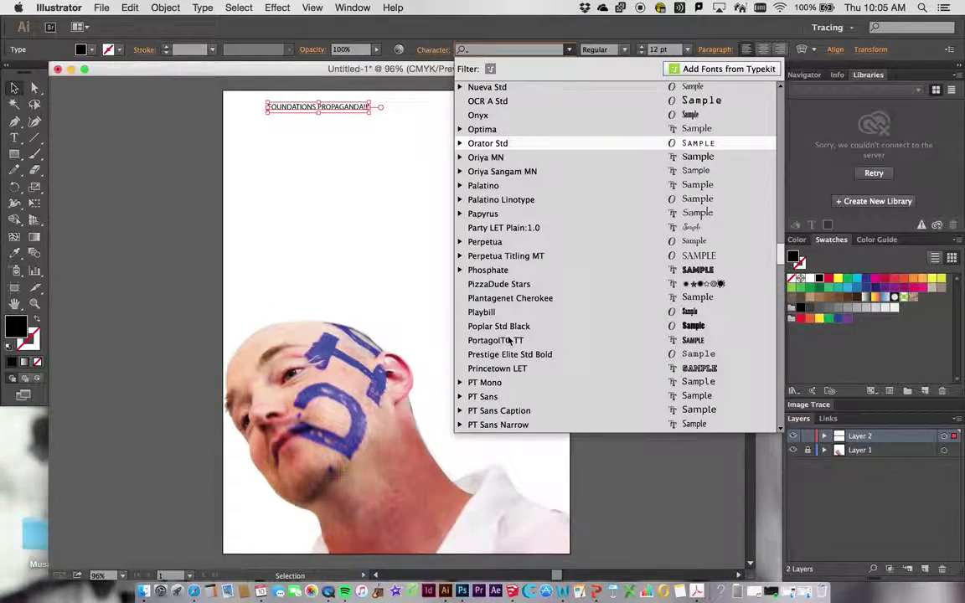
scroll(508, 339, "down", 5)
scroll(508, 252, "up", 20)
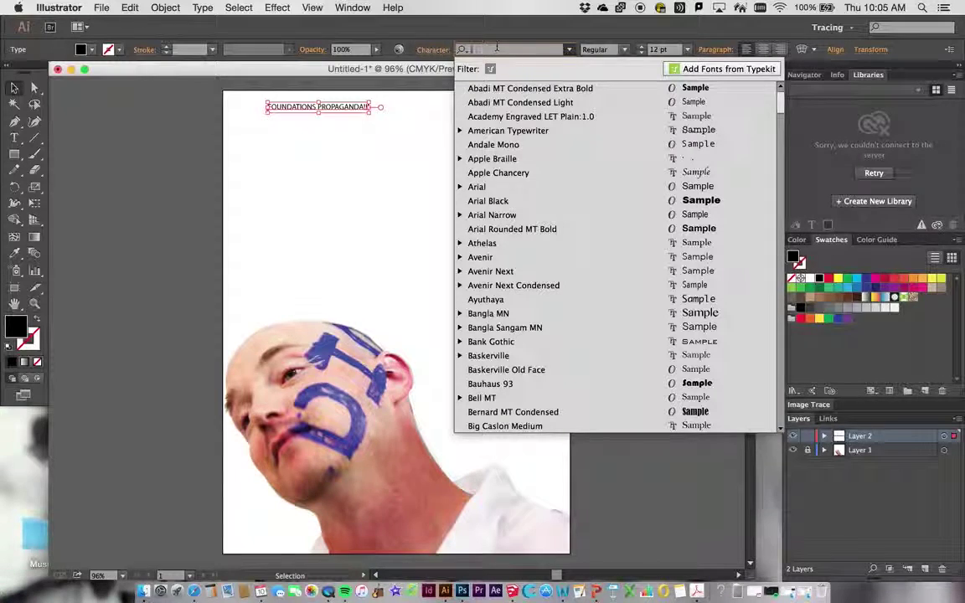
type("hel")
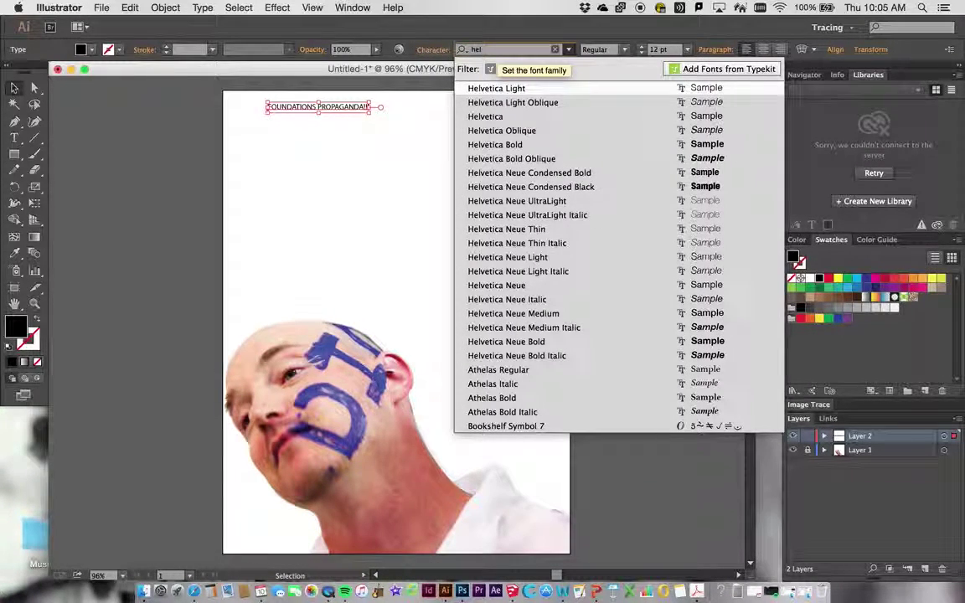
key("Down")
key("Down")
key("Return")
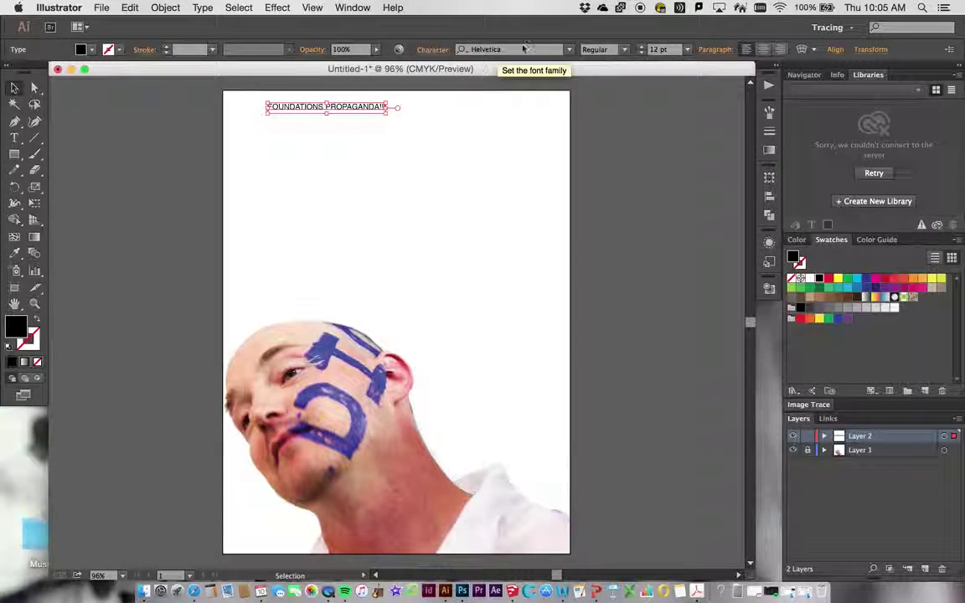
- Make the headline Bold Oblique and enlarge it to 32 pt
left_click(600, 43)
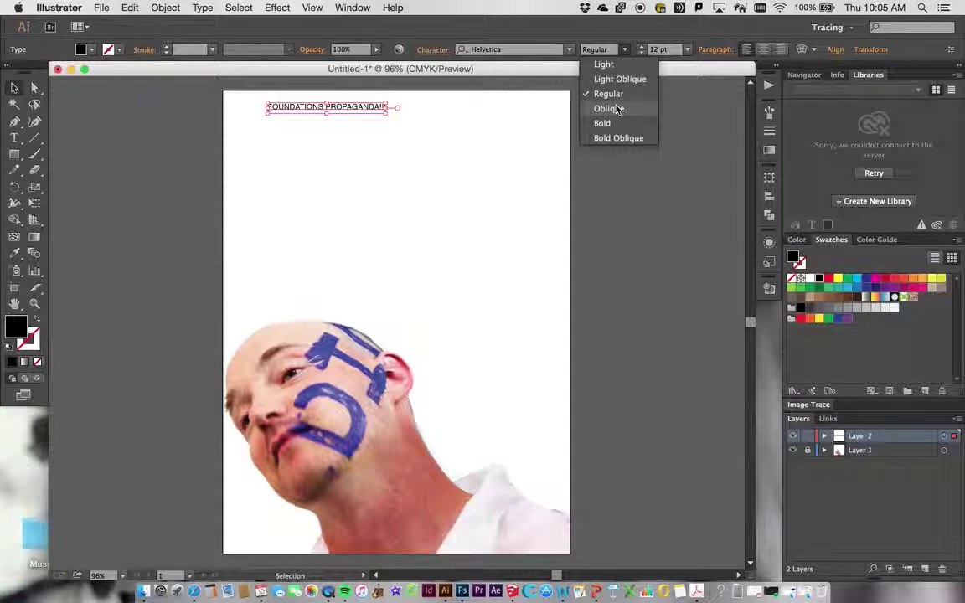
left_click(616, 138)
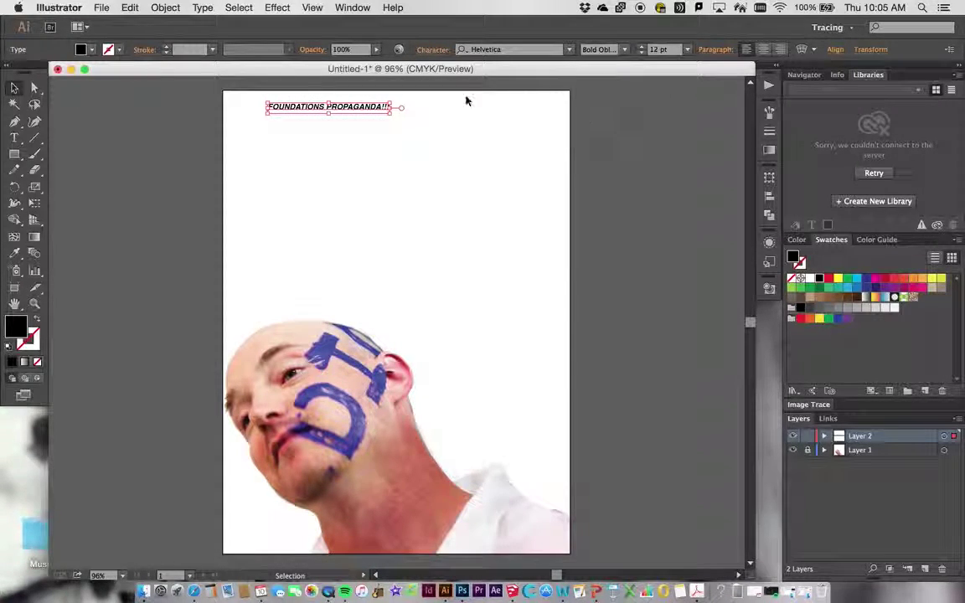
left_click(640, 52)
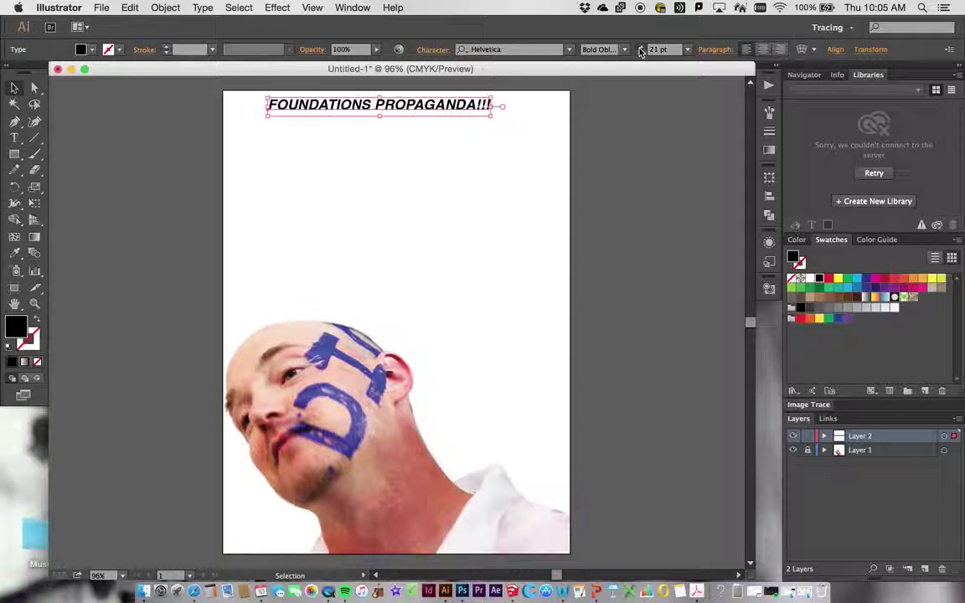
left_click(640, 52)
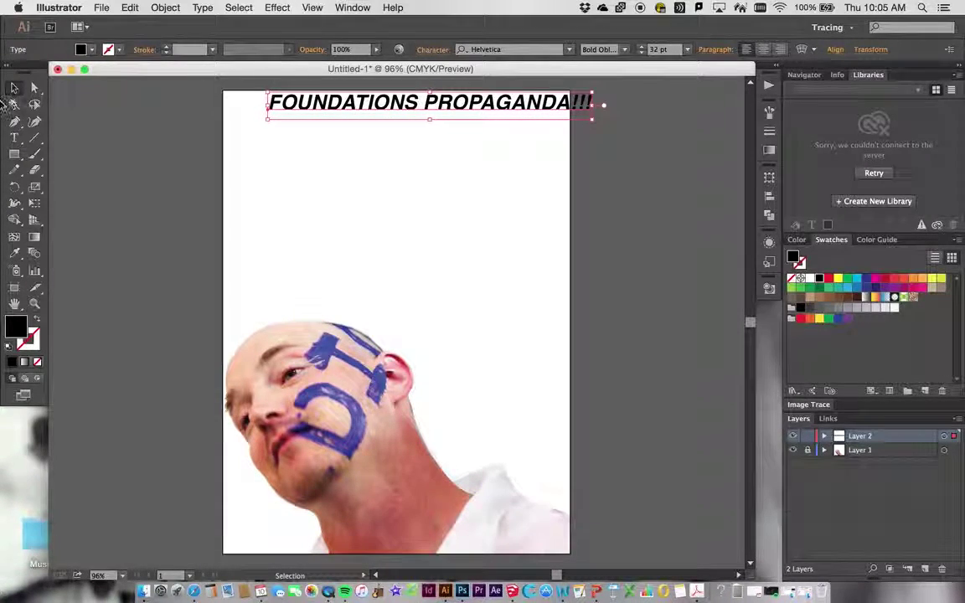
- Move the headline so it fits within the artboard's width slightly below its top edge, and deselect it
left_click(15, 88)
left_click_drag(324, 114, 294, 122)
left_click(311, 222)
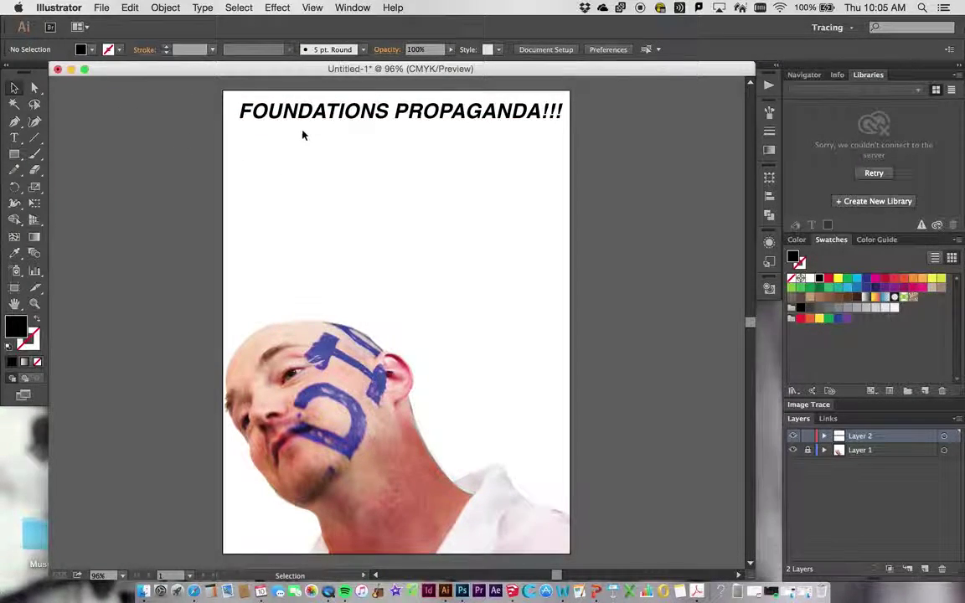
left_click(295, 121)
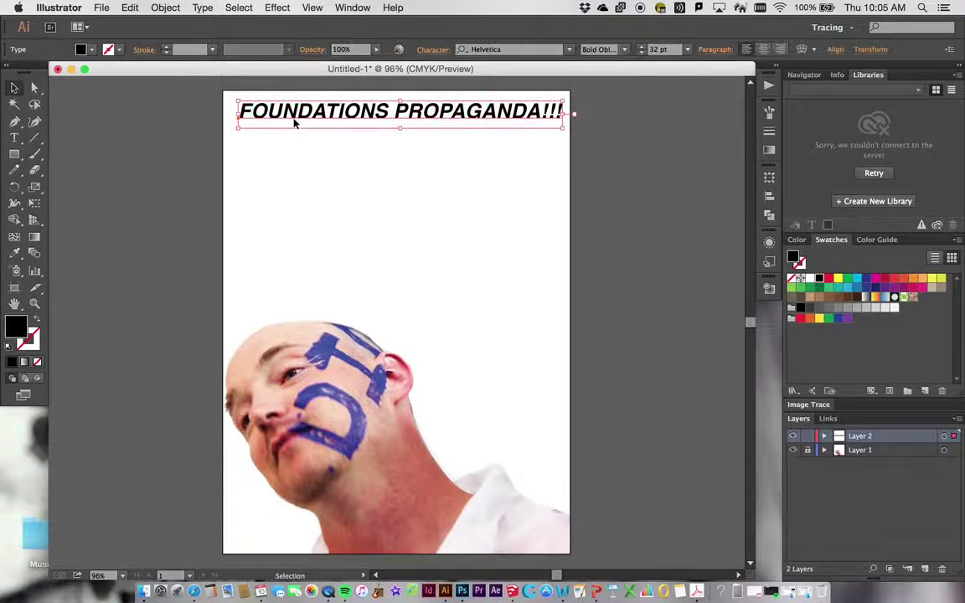
left_click(165, 170)
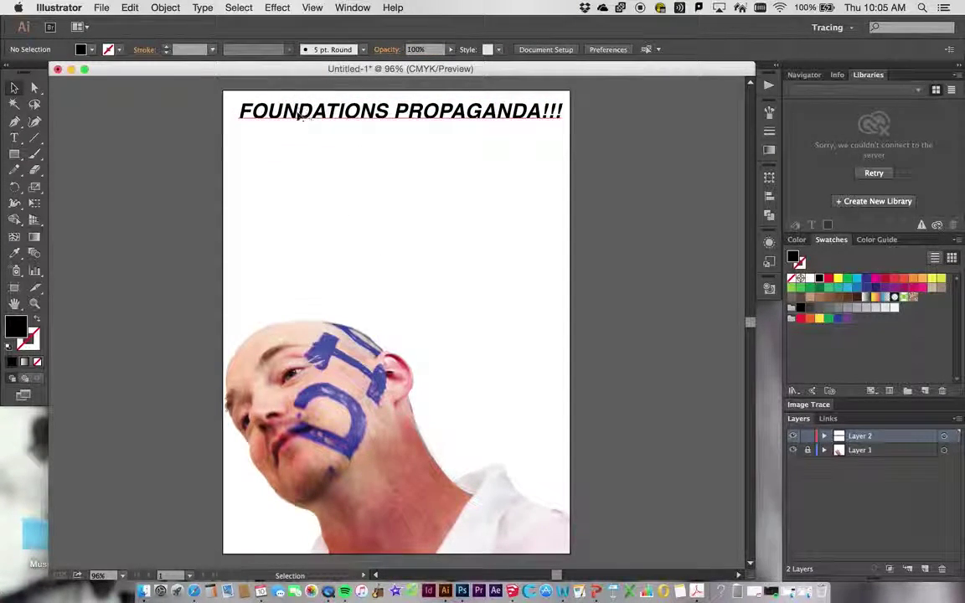
left_click_drag(293, 120, 293, 134)
left_click(128, 199)
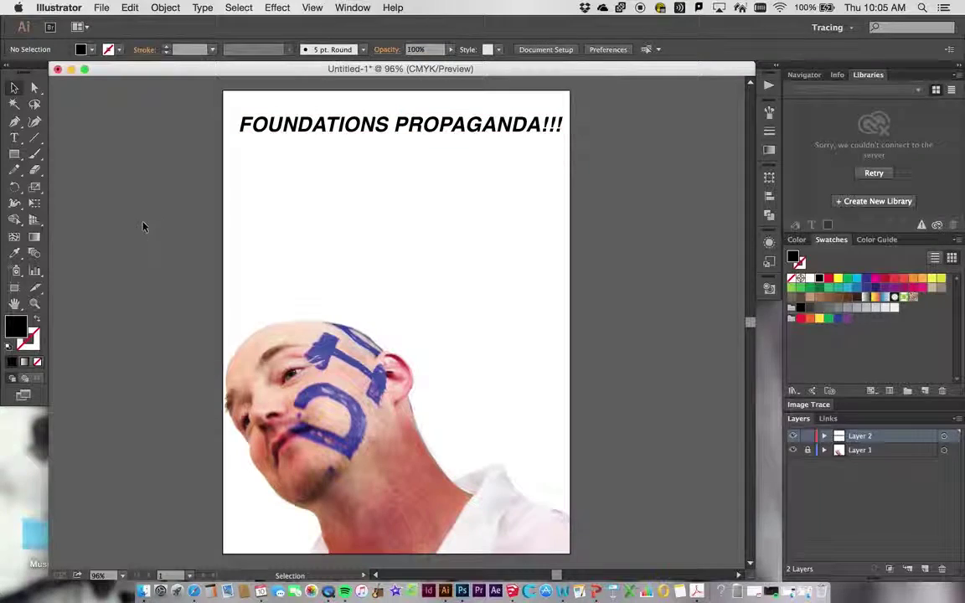
- Try scaling the headline from its lower-left corner and stretching it vertically from its lower edge, undoing each change
left_click(383, 130)
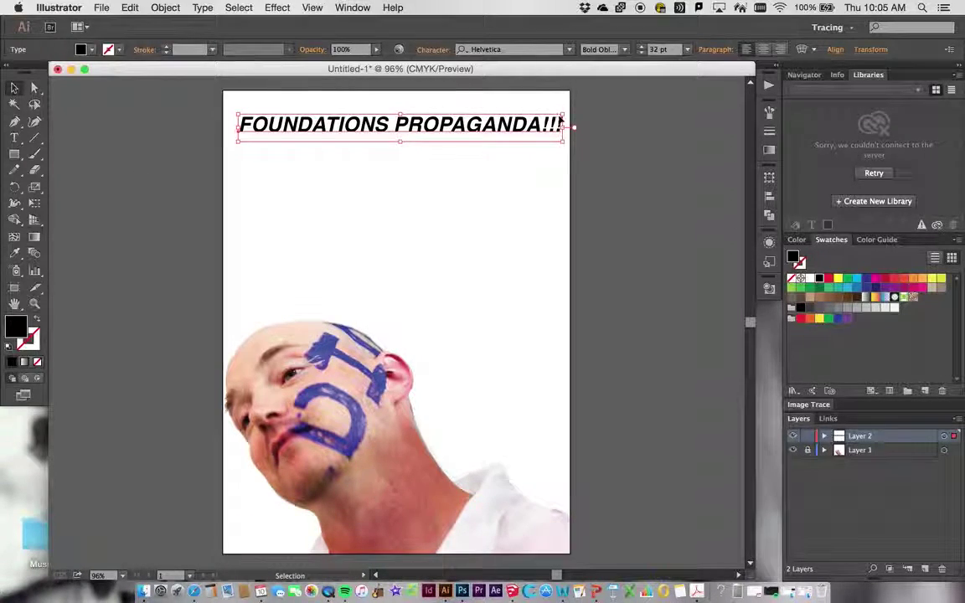
left_click_drag(238, 141, 195, 243)
key("super+z")
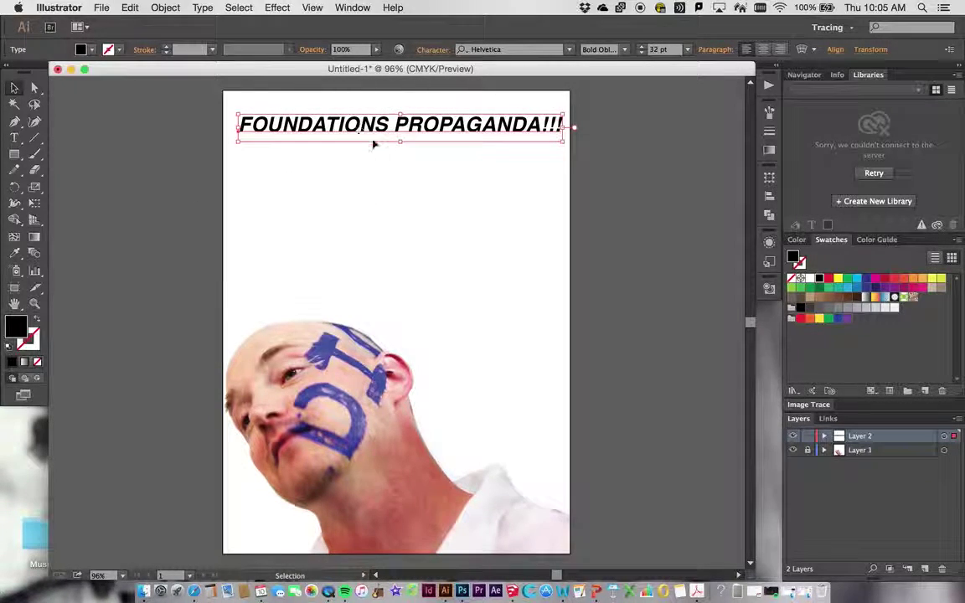
left_click_drag(400, 142, 411, 265)
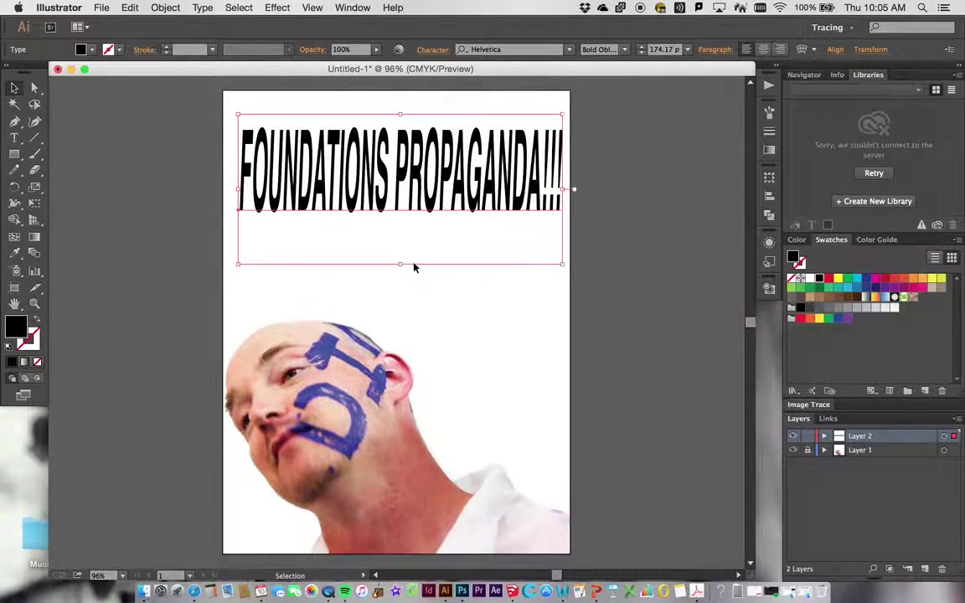
key("super+z")
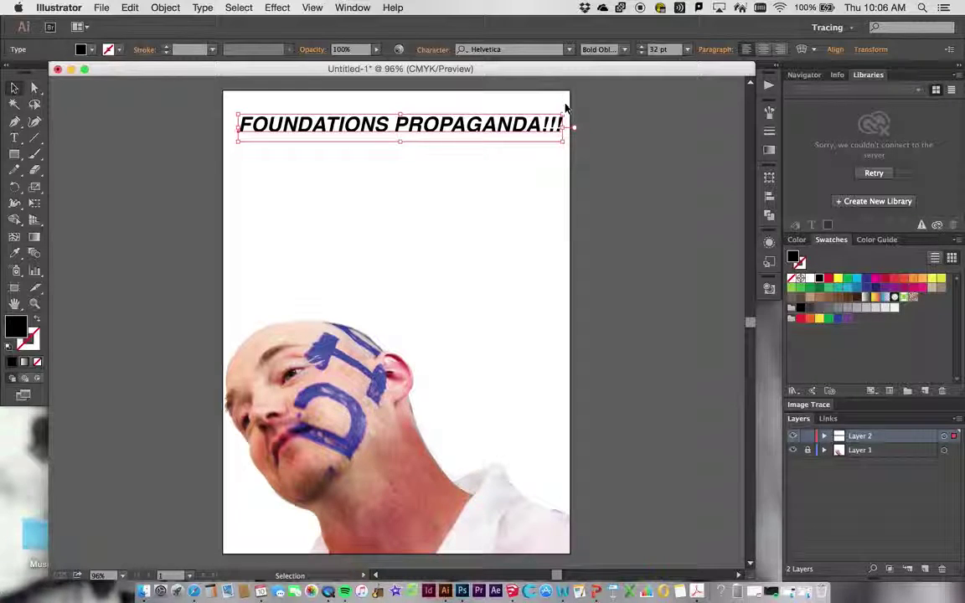
- Rotate the headline to a steep upward diagonal and move it so it begins at the top of the man's head
left_click_drag(565, 109, 521, 67)
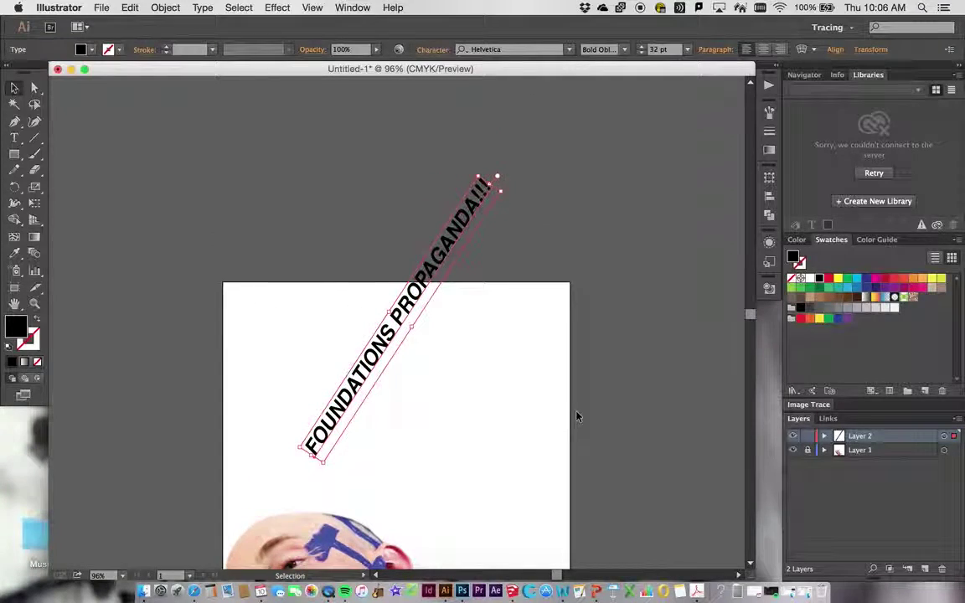
scroll(575, 414, "down", 5)
left_click_drag(388, 231, 450, 299)
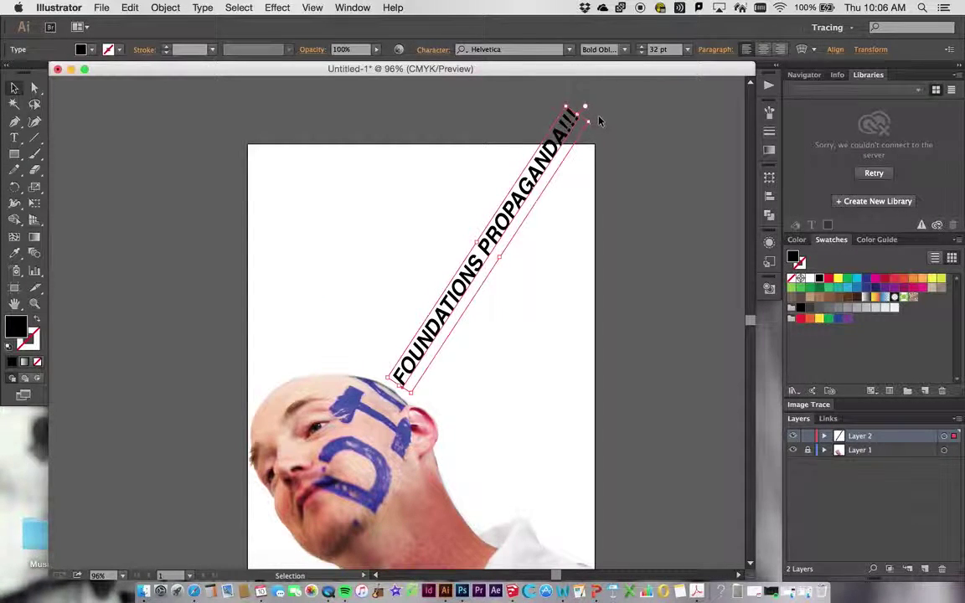
- Scale the diagonal headline to 28.86 pt at a shallower angle and place it between the head and the artboard's upper-right corner
left_click_drag(596, 117, 580, 149)
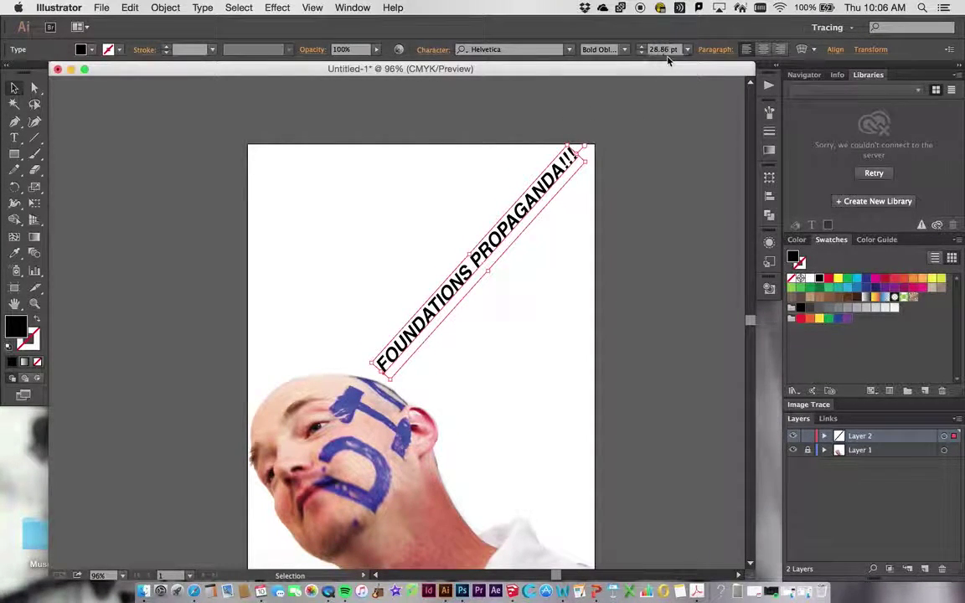
left_click_drag(530, 202, 539, 210)
left_click(606, 263)
scroll(574, 264, "right", 3)
scroll(575, 264, "down", 2)
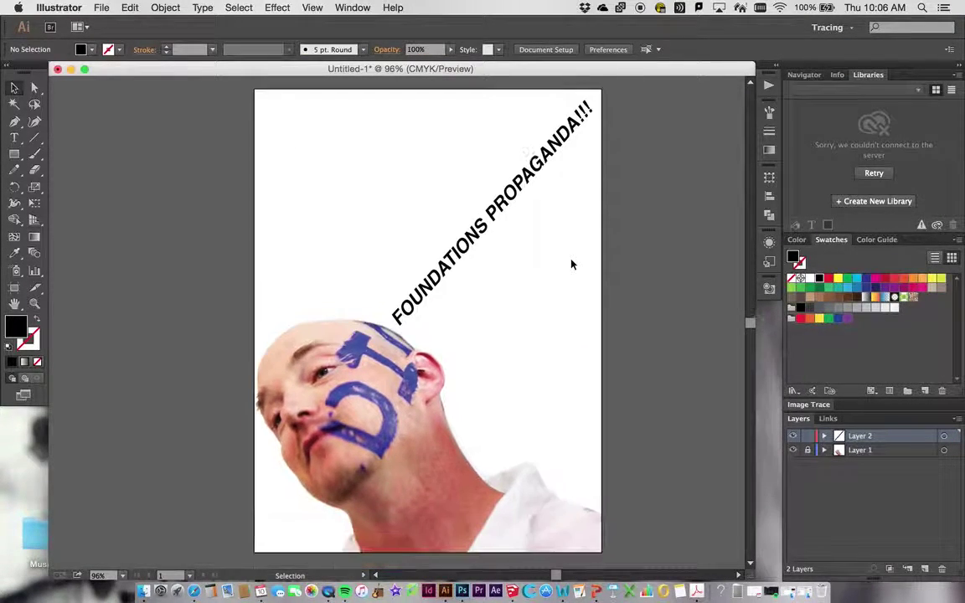
scroll(573, 265, "down", 2)
scroll(573, 265, "left", 1)
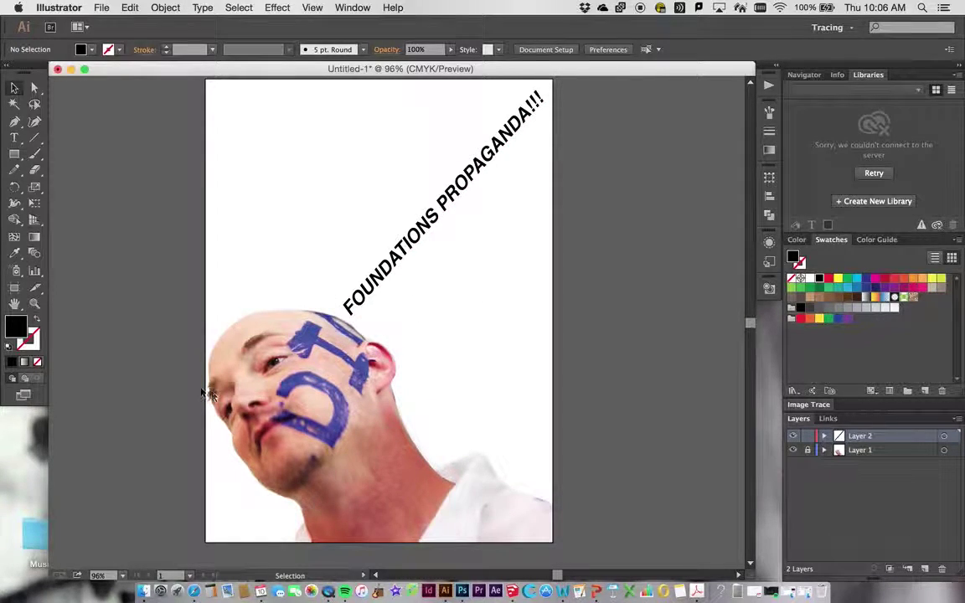
- Pick the Type on a Path tool, switch to the Pen tool and draw an open wavy path above the man's head
left_click(17, 143)
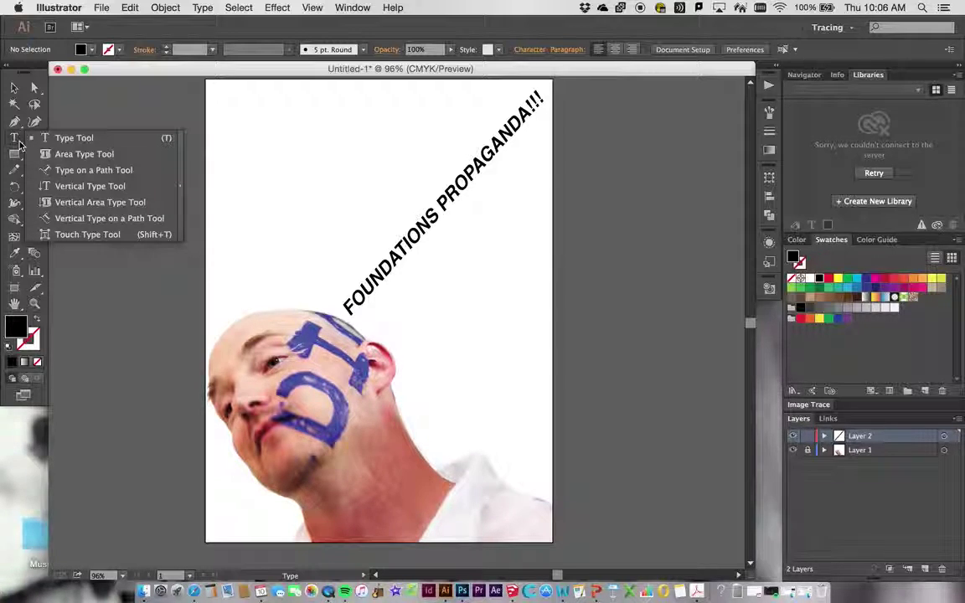
left_click(88, 170)
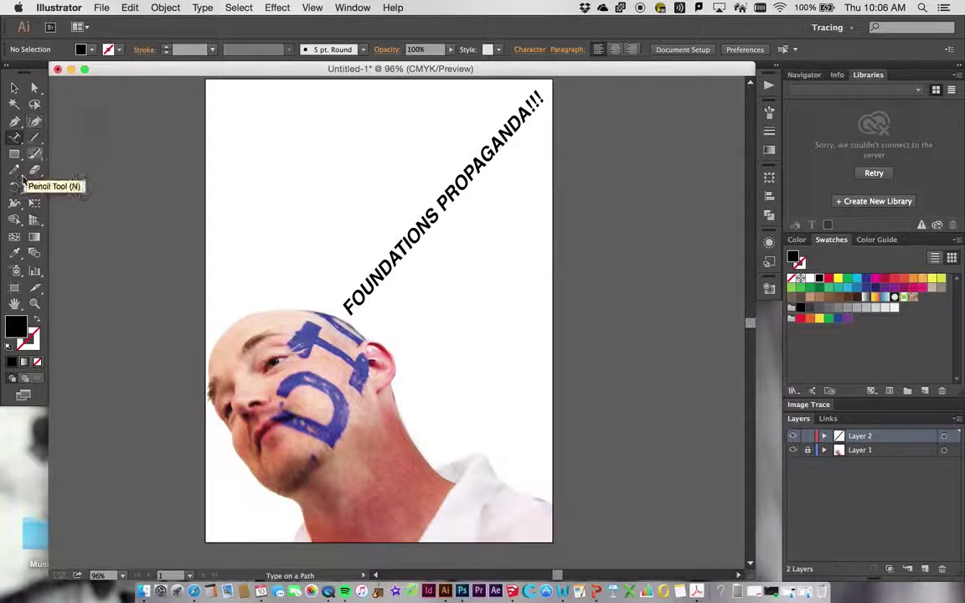
left_click(14, 123)
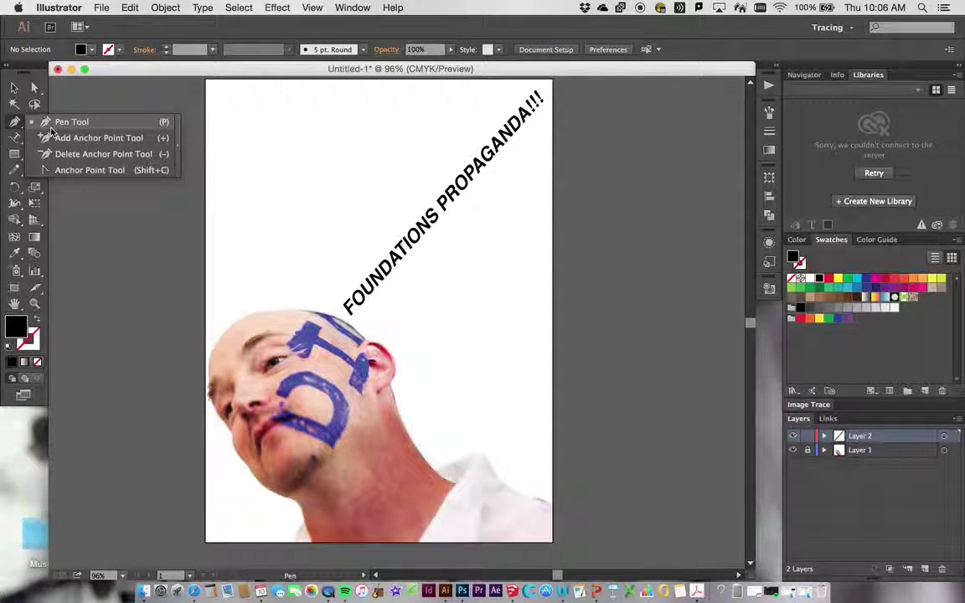
left_click(52, 124)
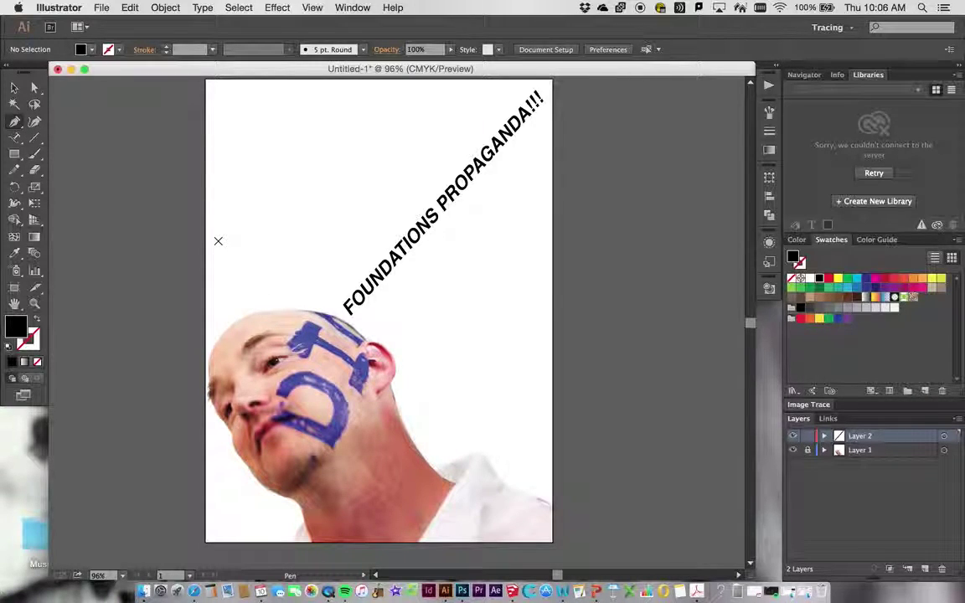
left_click_drag(218, 216, 218, 204)
mouse_move(305, 134)
left_mouse_down()
mouse_move(377, 165)
mouse_move(446, 114)
left_mouse_up()
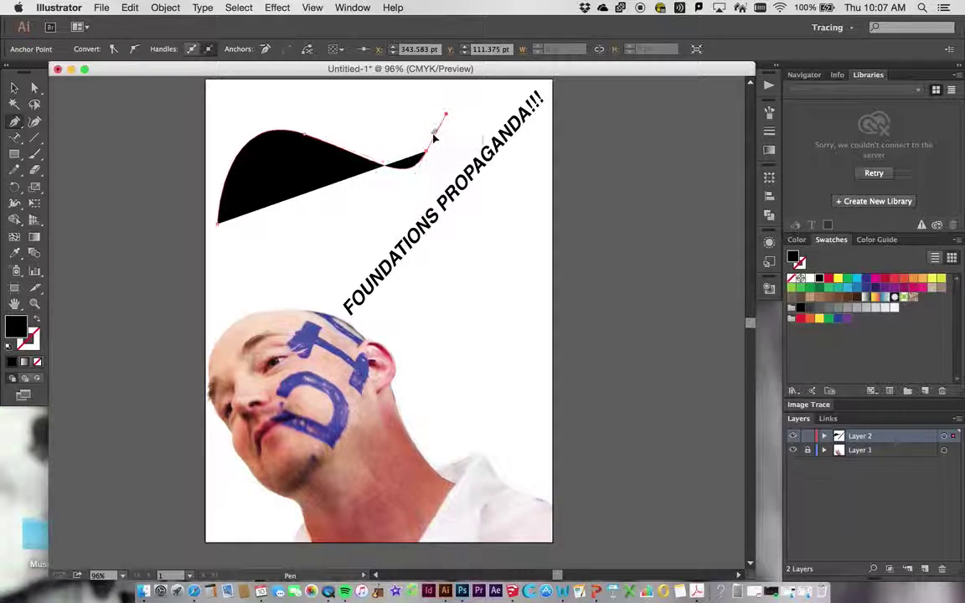
left_click_drag(426, 152, 434, 135)
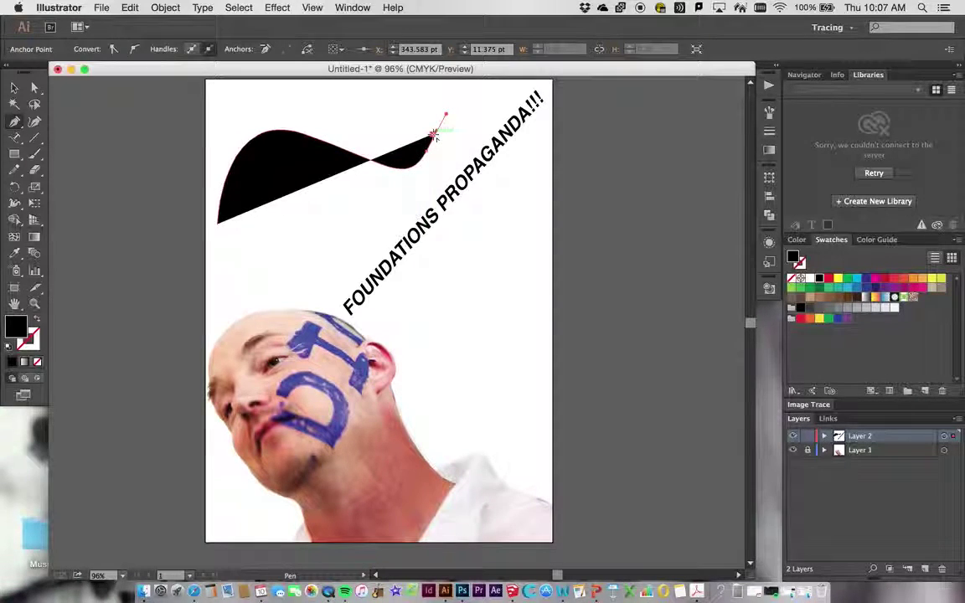
- Extend the wavy path with two straight segments across the headline and enter the text "[pk" along its curved start
left_click(607, 112)
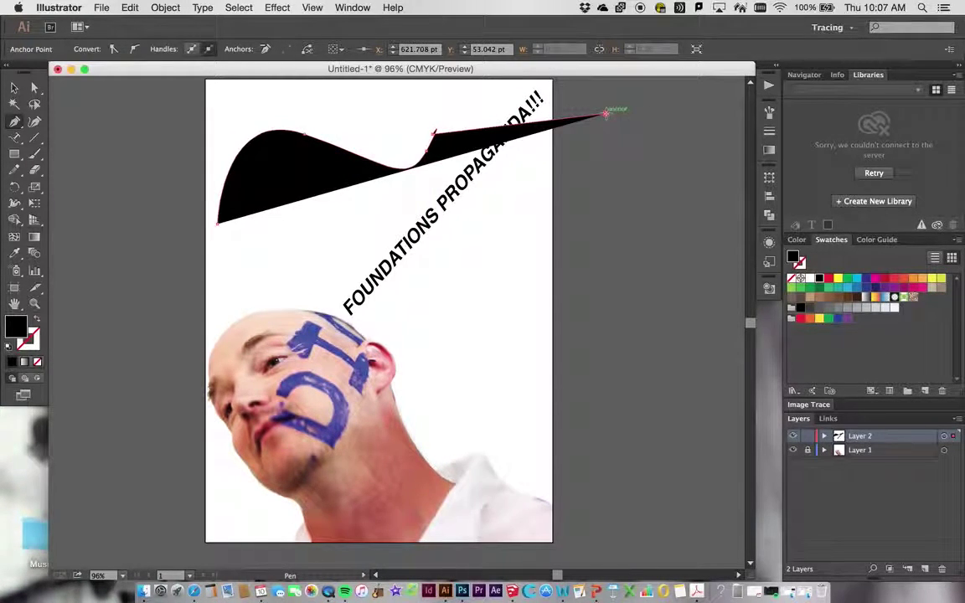
left_click(352, 131)
left_click(14, 141)
left_click(228, 183)
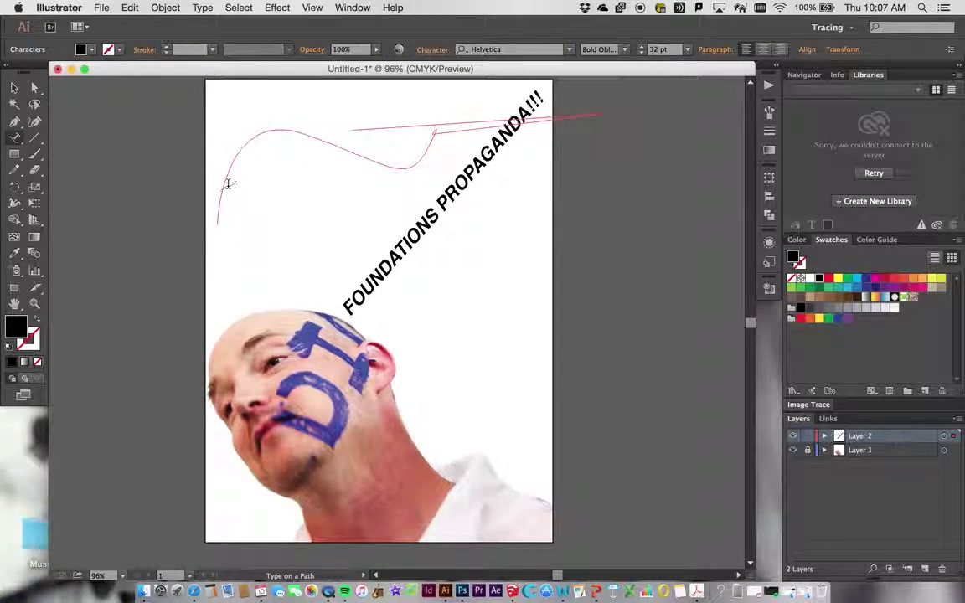
type("[pk")
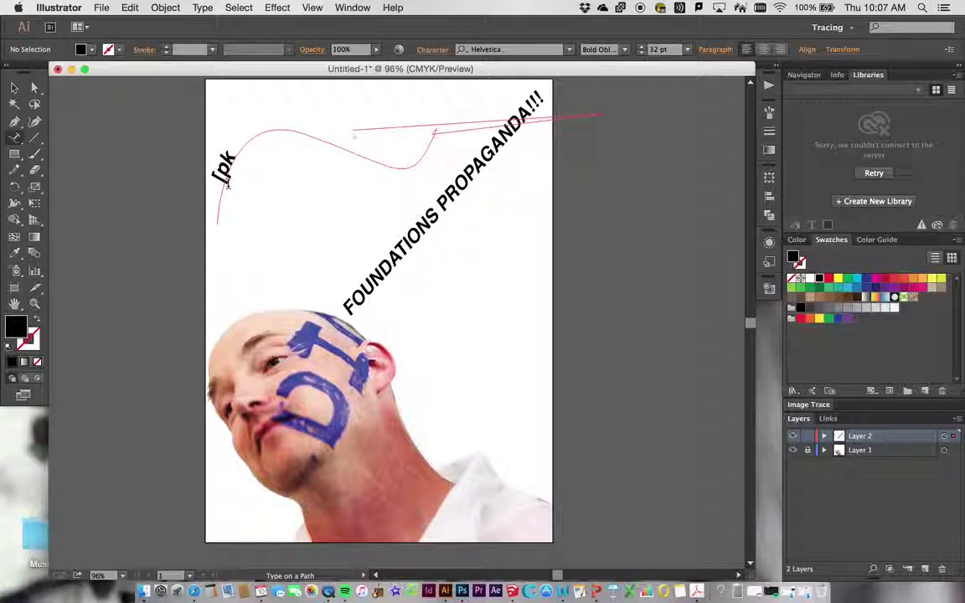
- Reshape the text path by moving its far corner point from outside the artboard in to the headline
left_click(34, 87)
left_click(431, 98)
scroll(520, 119, "up", 3)
left_click(439, 198)
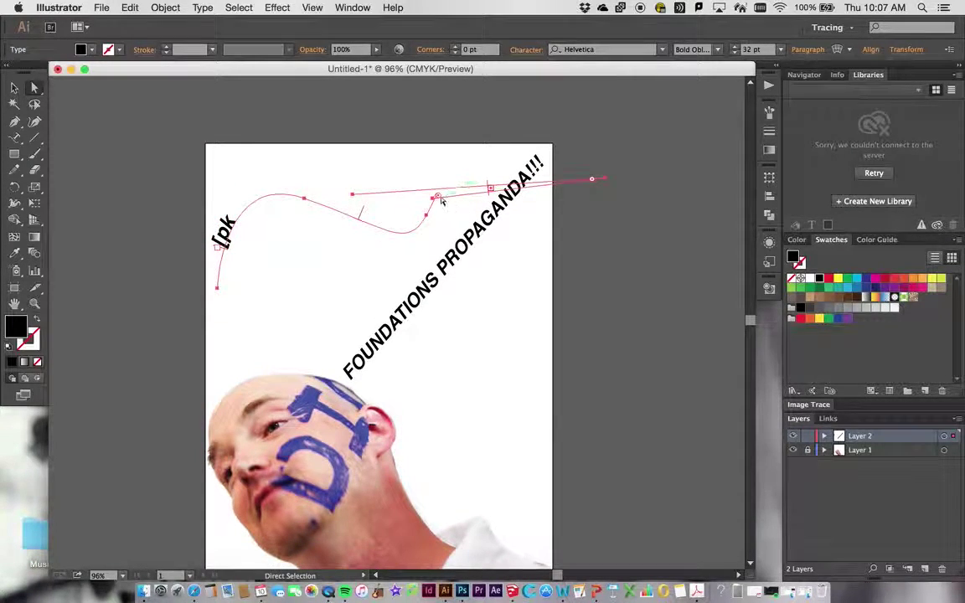
left_click_drag(436, 202, 507, 187)
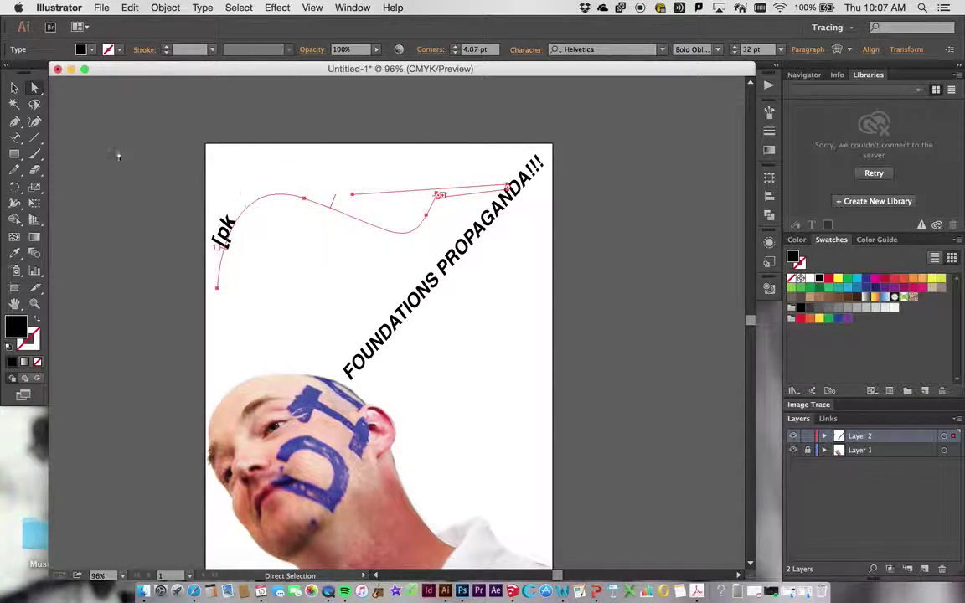
- Delete the whole curved path with its text and switch back to the regular Type tool
left_click(14, 87)
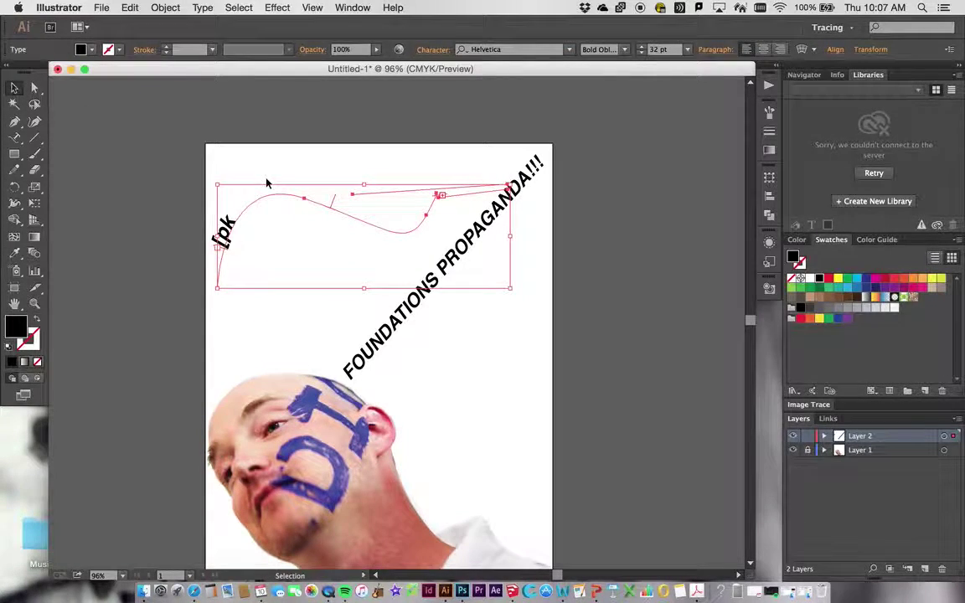
key("Delete")
left_click_drag(14, 137, 63, 143)
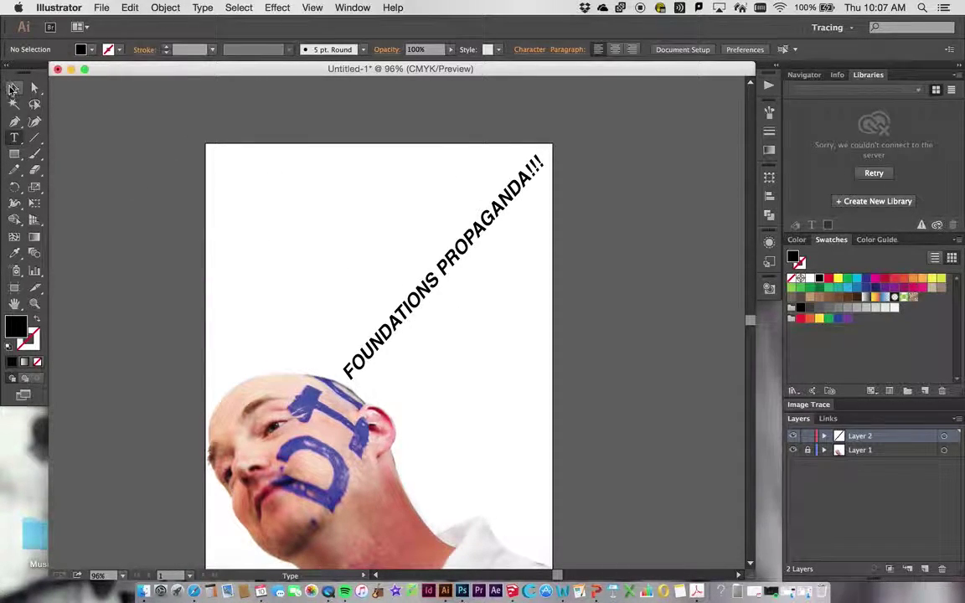
- Fill the diagonal FOUNDATIONS PROPAGANDA!!! headline with red and deselect it
left_click(13, 88)
left_click(457, 255)
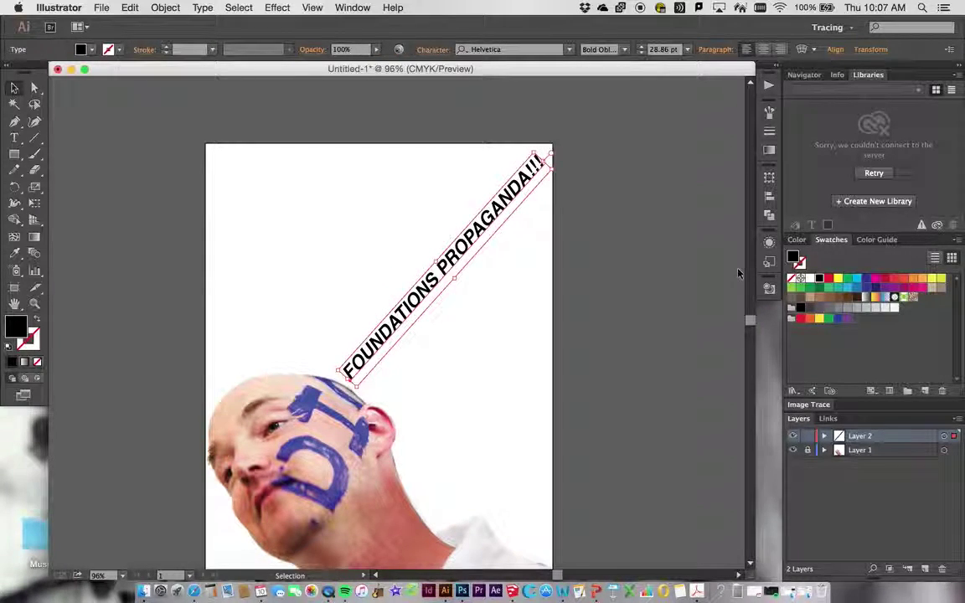
left_click(829, 279)
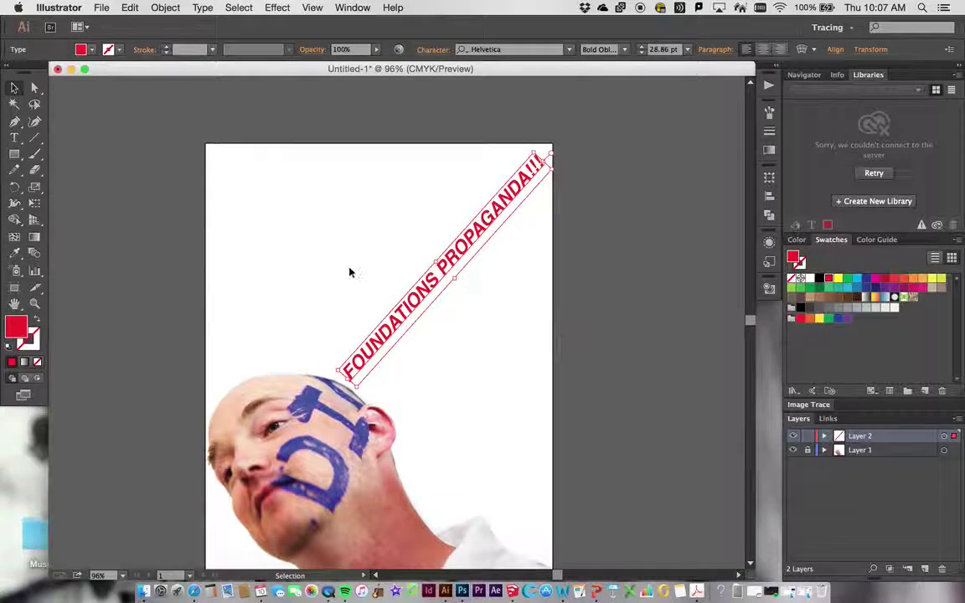
left_click(646, 327)
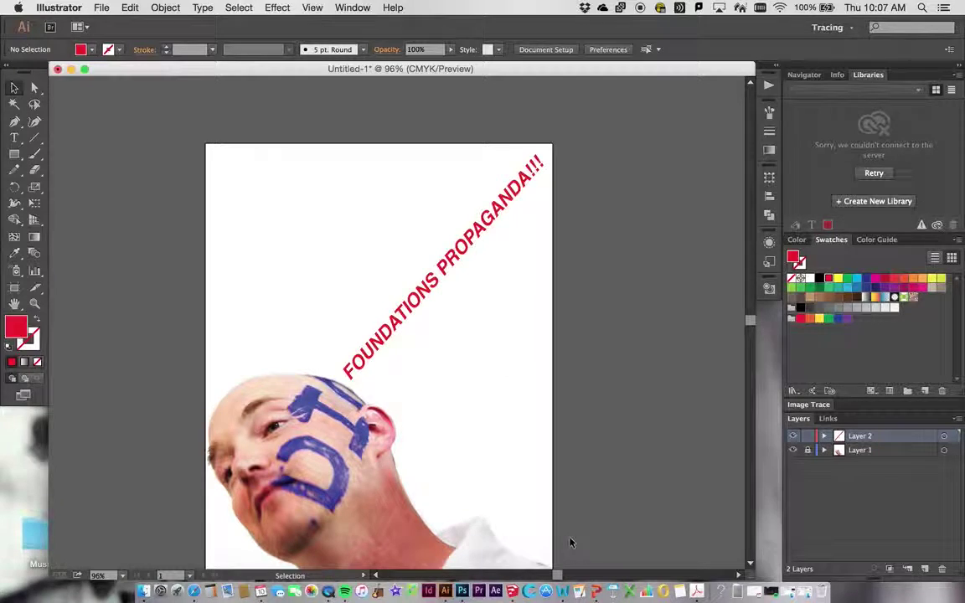
- Lock the headline's layer, Layer 2, and add a new layer above it
left_click(808, 450)
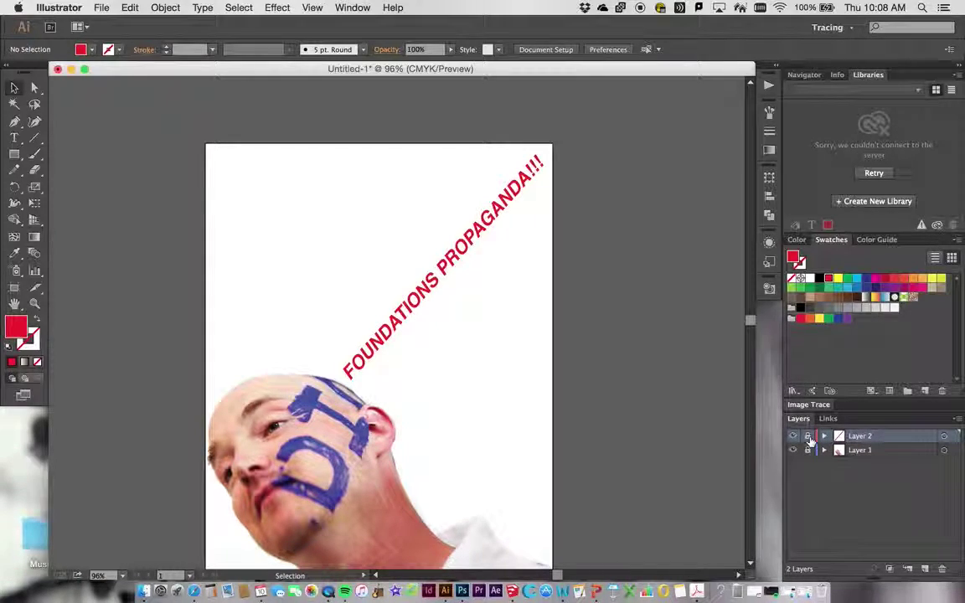
left_click(928, 569)
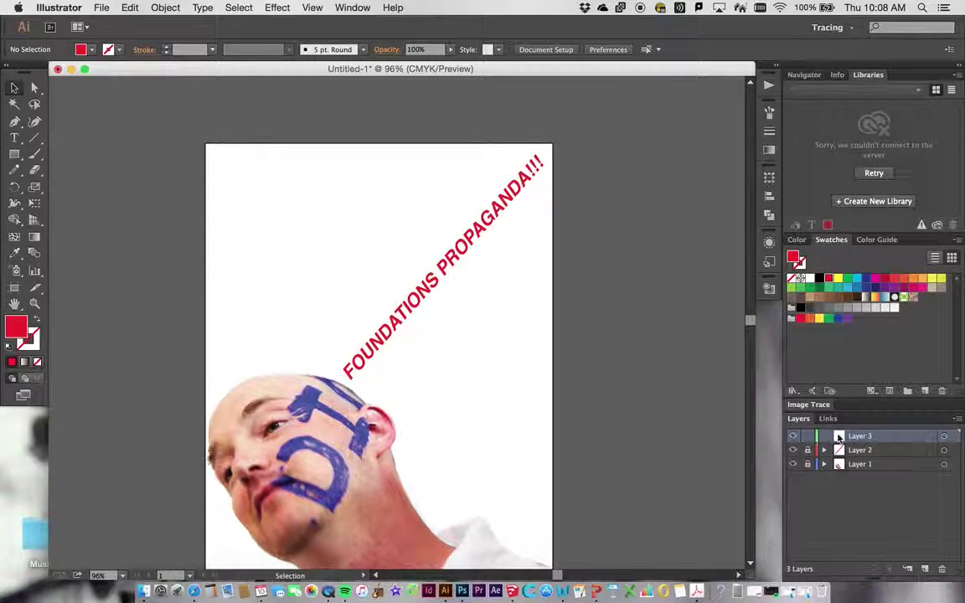
- Rename the new top layer Blue and the headline's layer Red
double_click(862, 437)
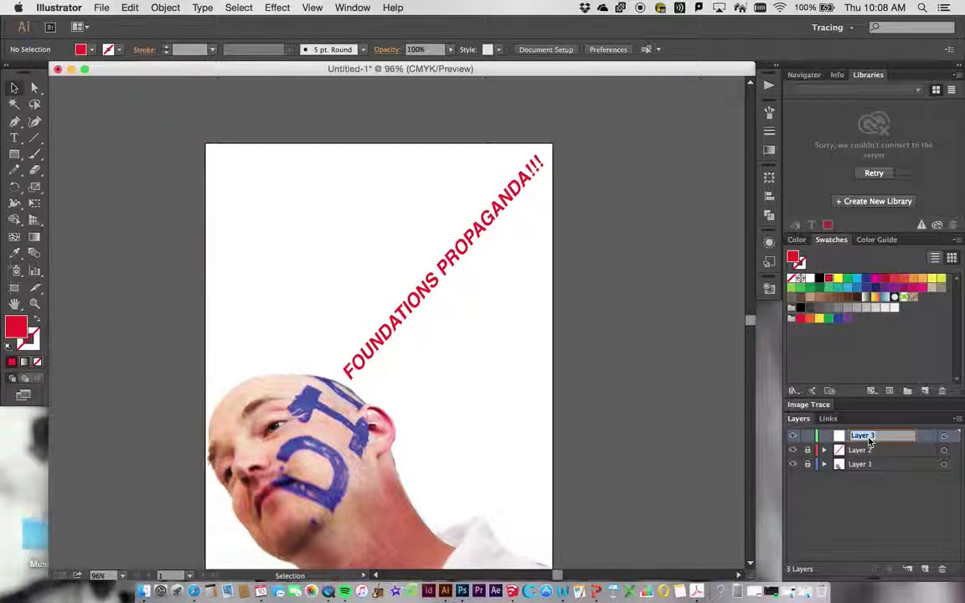
type("BLue")
left_click(859, 435)
key("BackSpace")
type("lue")
left_click(869, 503)
double_click(862, 453)
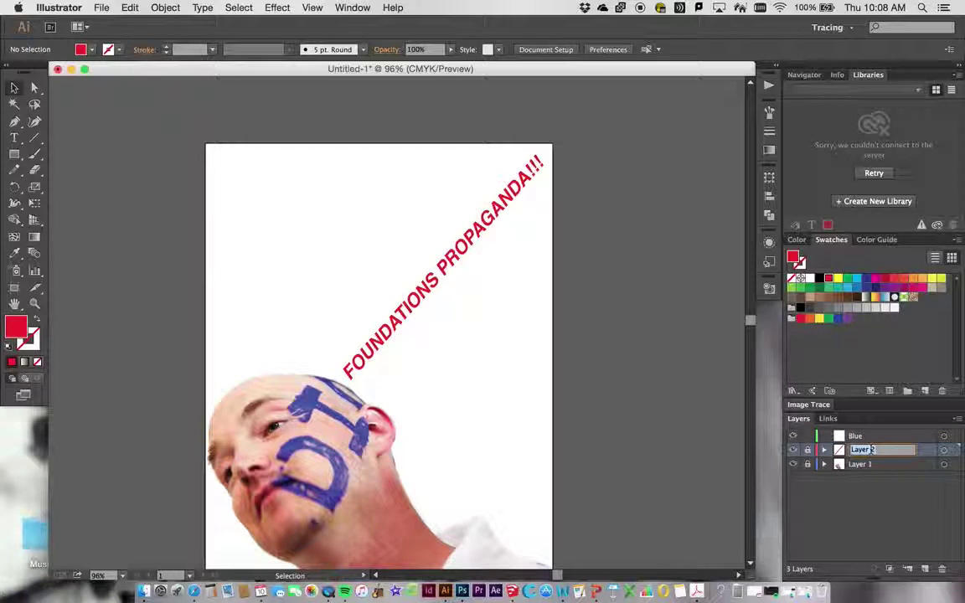
left_click(871, 507)
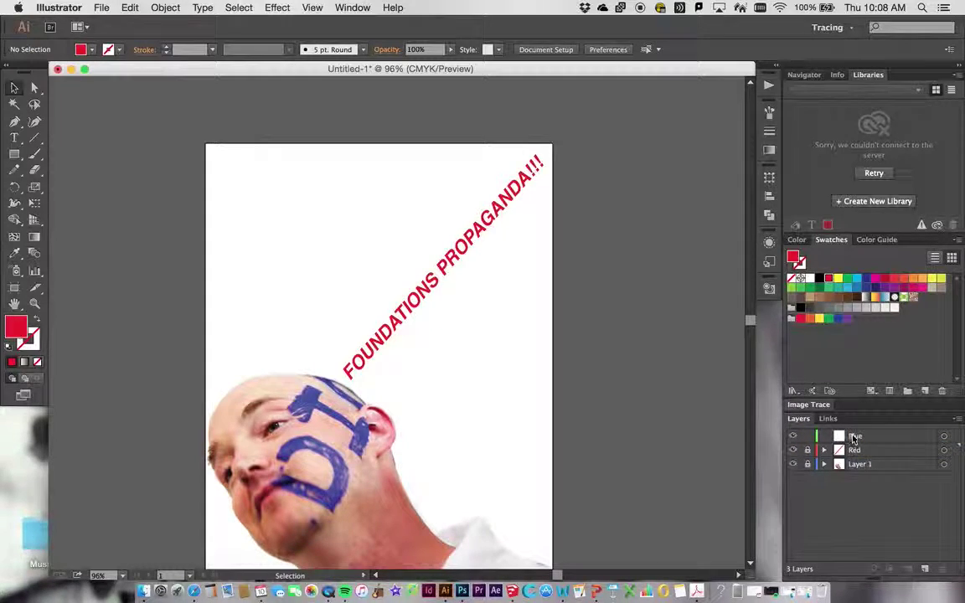
- Make the Blue layer active and add the point text "ARG!!!" in the empty area above the man's head
left_click(16, 138)
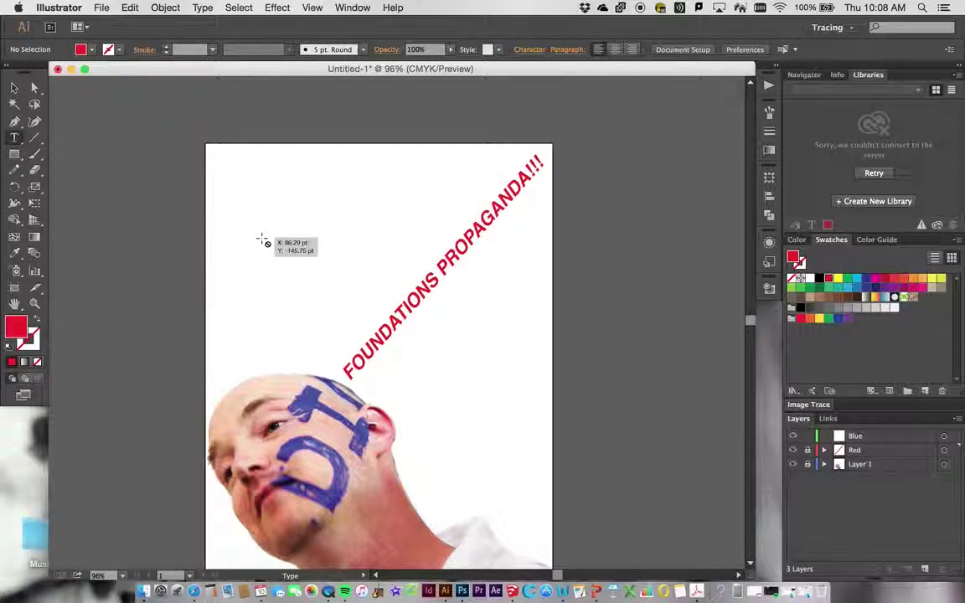
key("shift+r")
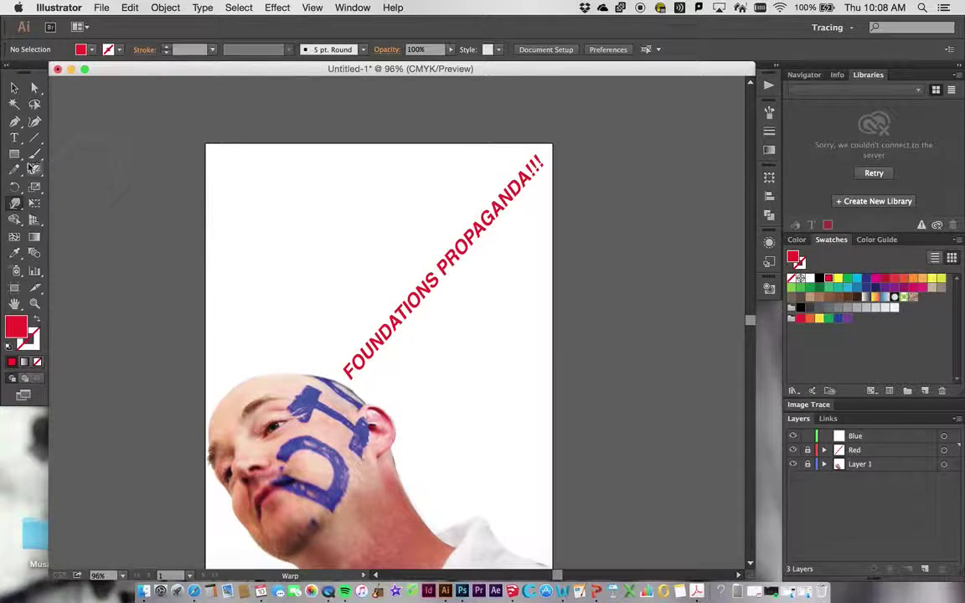
key("t")
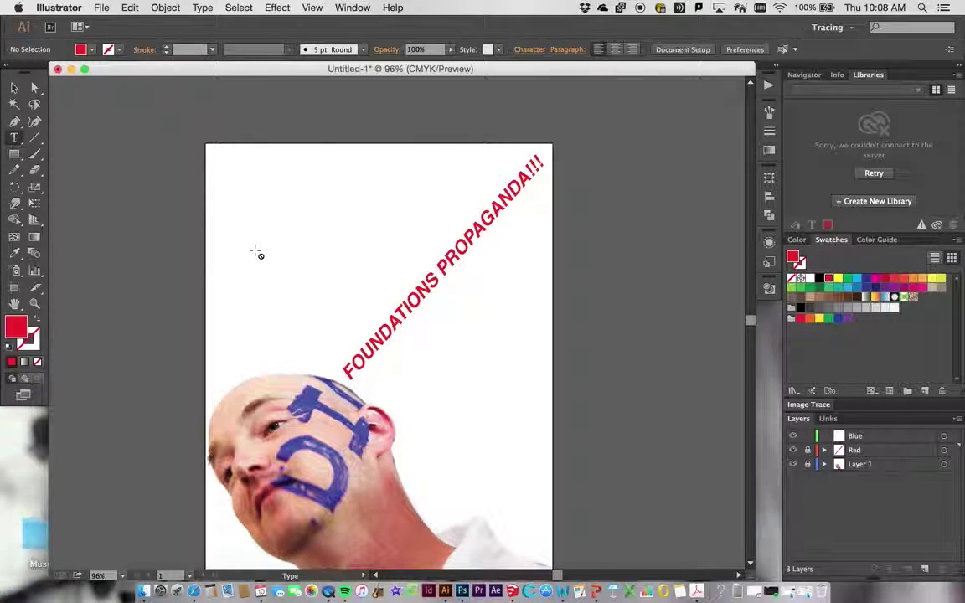
left_click(871, 440)
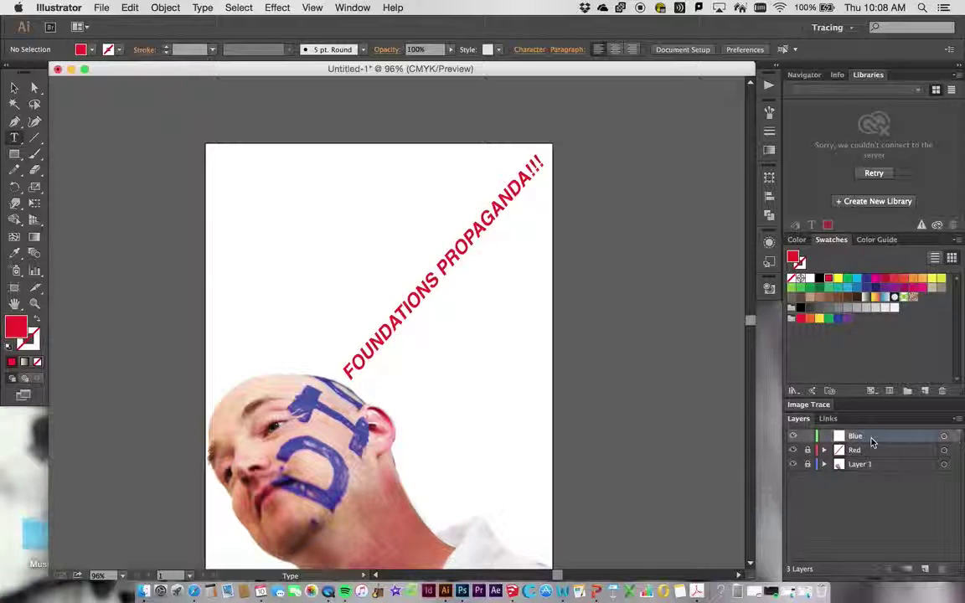
left_click(261, 208)
type("ARG")
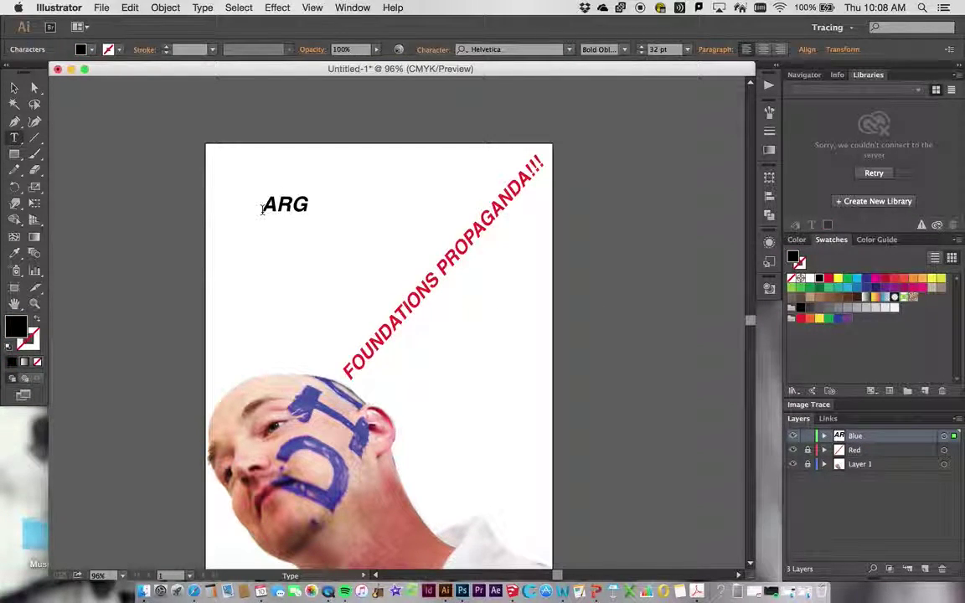
type("!!!")
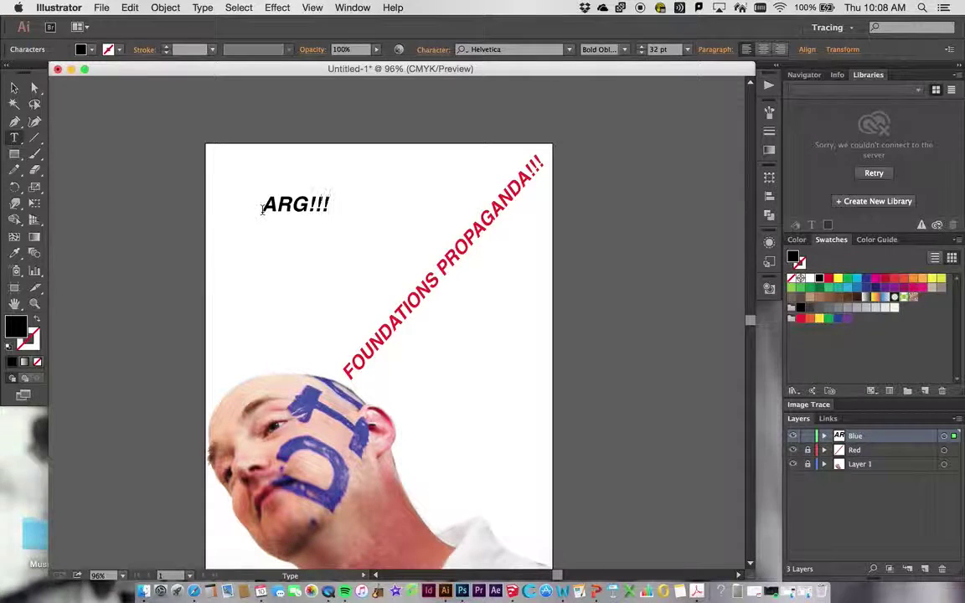
- Enlarge the ARG!!! text to 107 pt
left_click(14, 87)
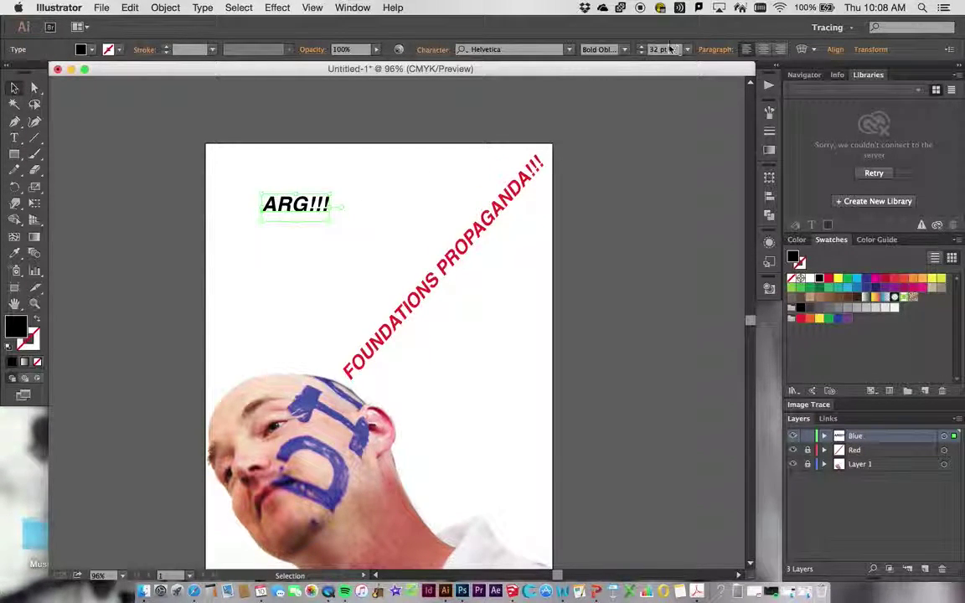
left_click(641, 46)
left_click(641, 46)
left_click(641, 46)
left_click_drag(640, 49, 640, 48)
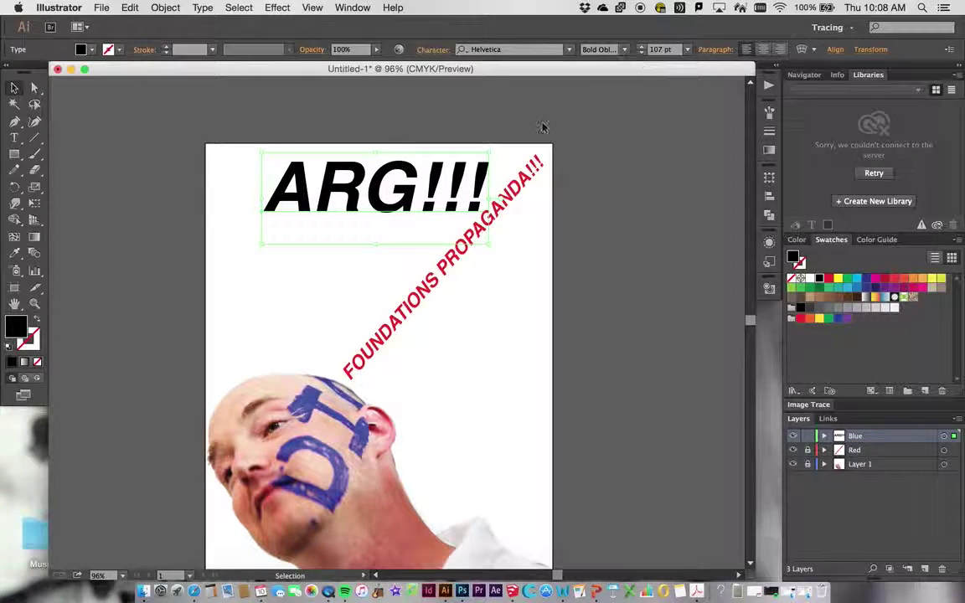
- Rotate the ARG!!! text to a steep upward angle and position it rising from the top of the man's head
left_click_drag(435, 167, 427, 255)
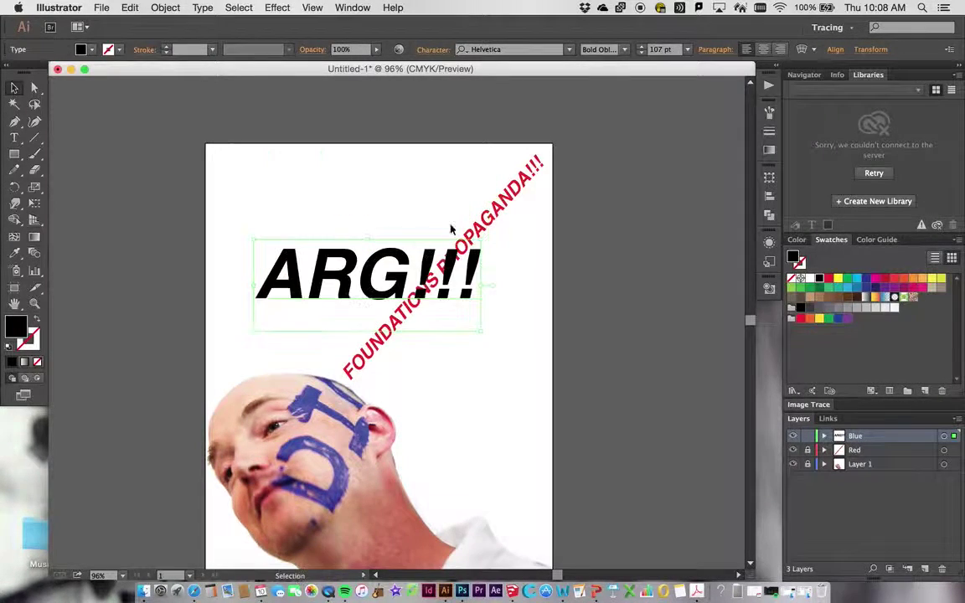
left_click_drag(483, 236, 348, 155)
left_click_drag(360, 261, 362, 243)
left_click(518, 228)
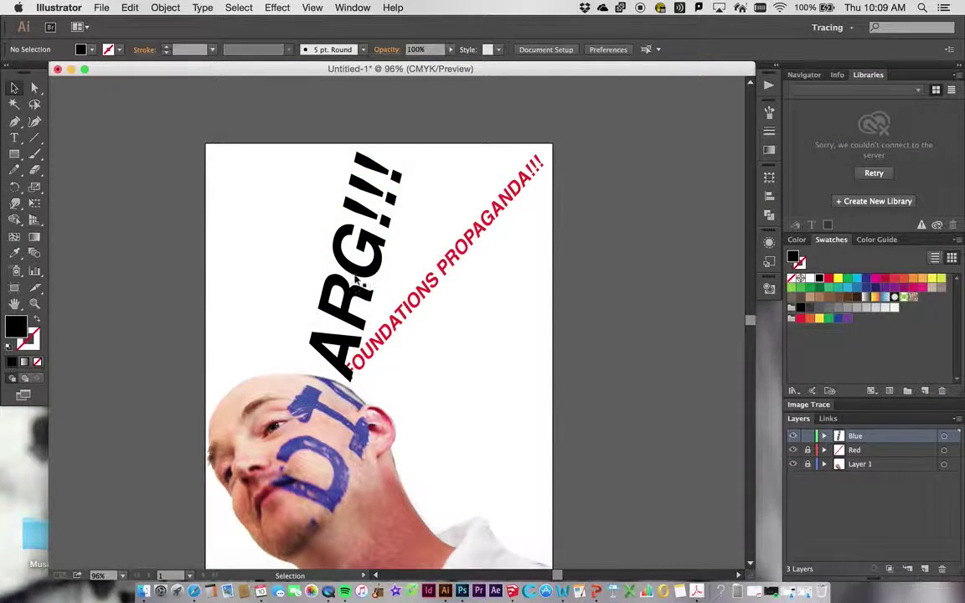
- Fill the ARG!!! text with medium blue and deselect it
left_click(384, 262)
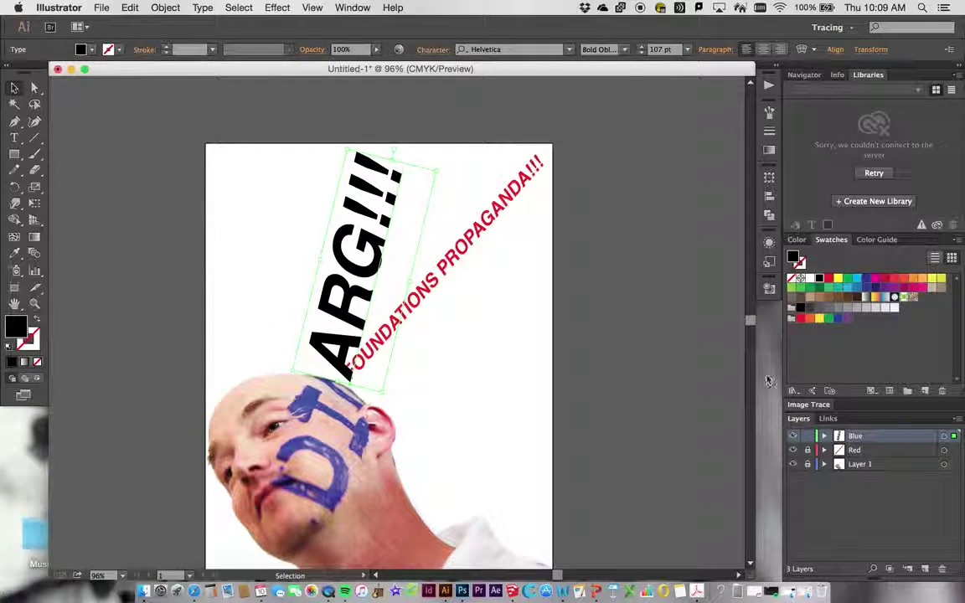
left_click(858, 290)
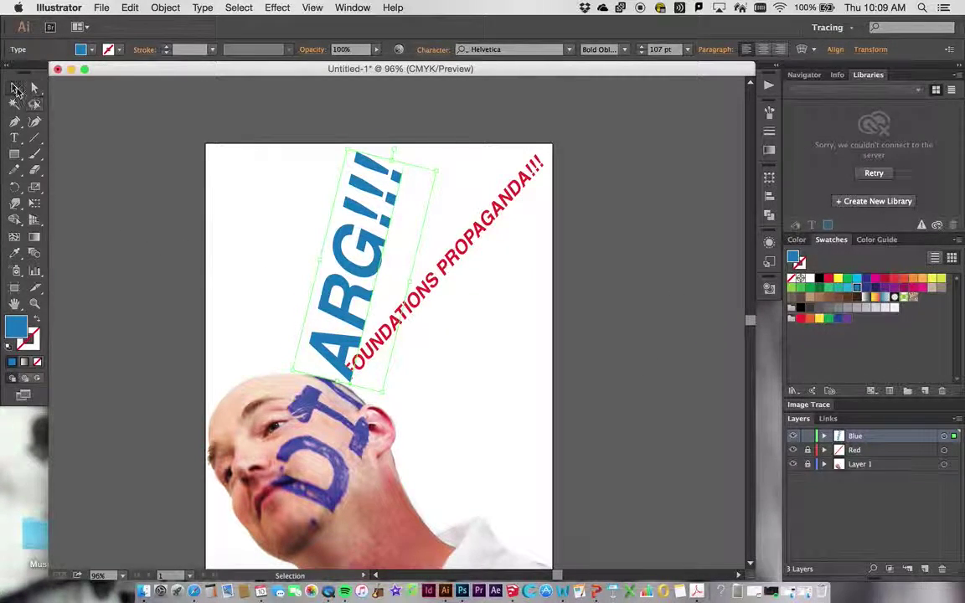
left_click(190, 167)
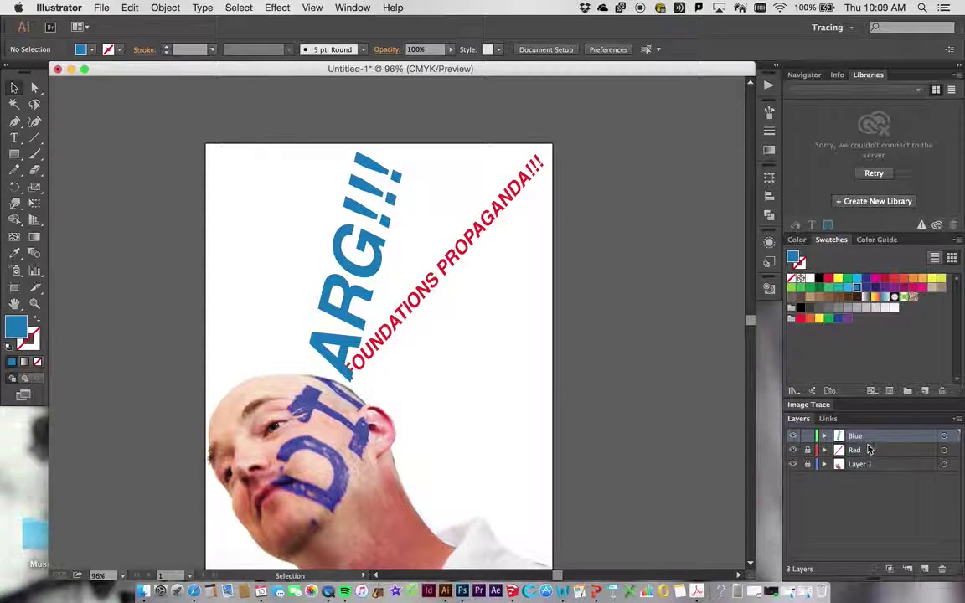
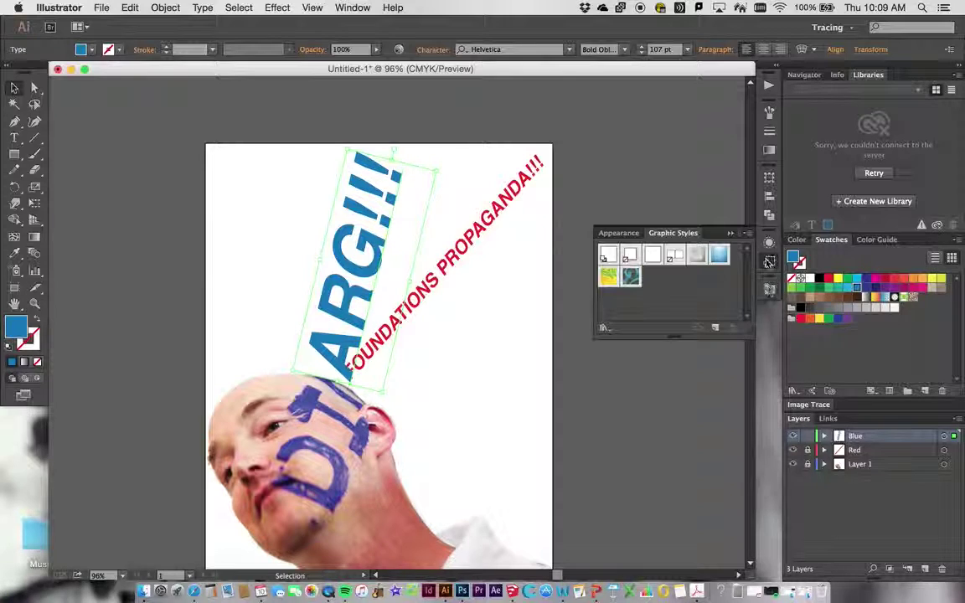
- Examine the Pathfinder, Transform, Gradient, Stroke and Brushes options for the ARG!!! text, plus the Navigator overview of the poster
left_click(769, 180)
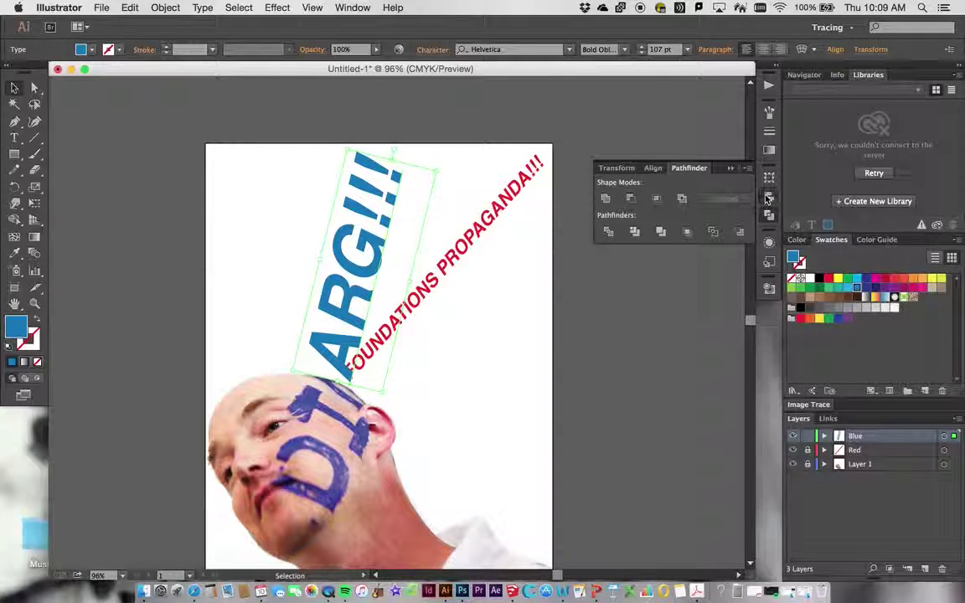
left_click(769, 195)
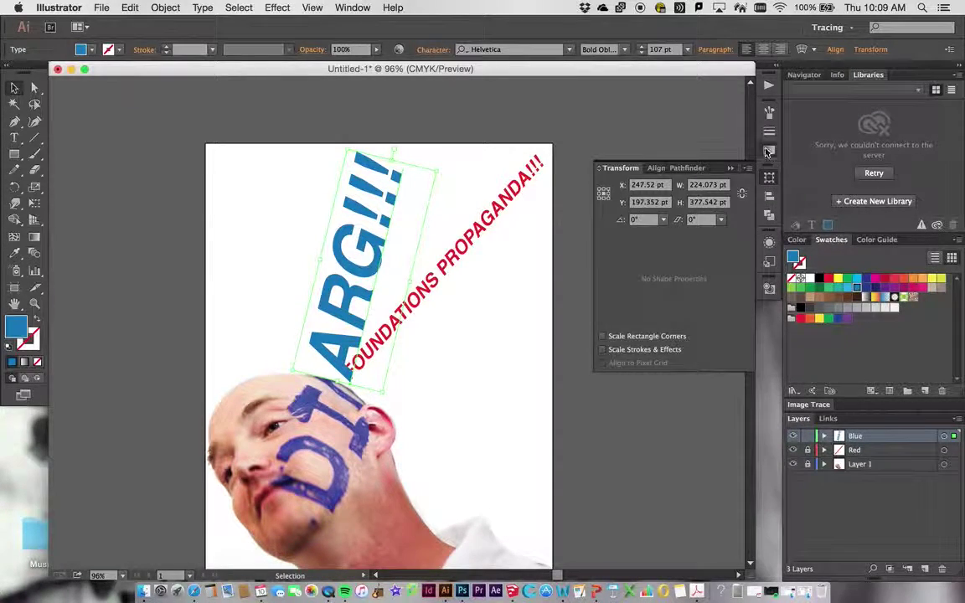
left_click(768, 152)
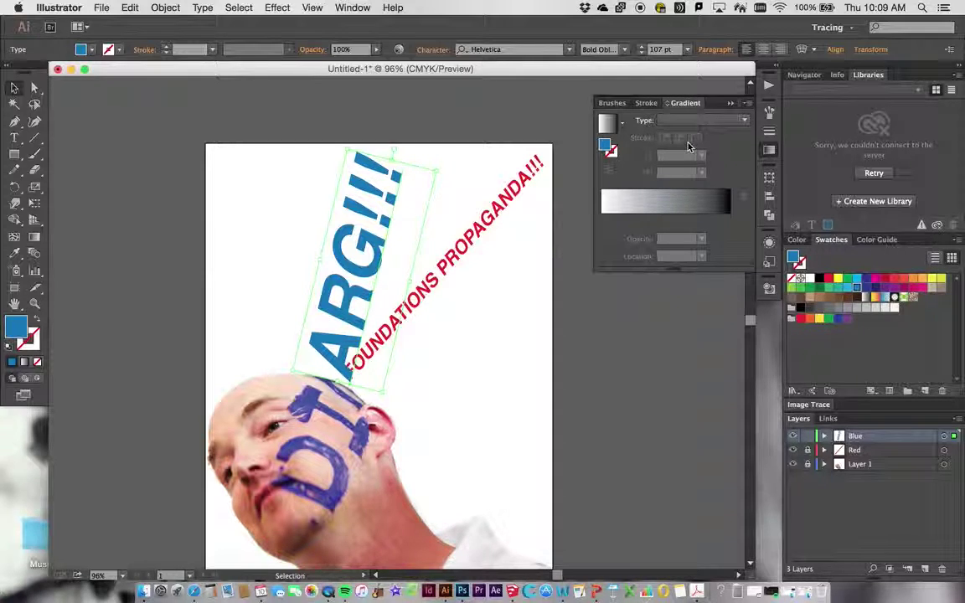
left_click(769, 133)
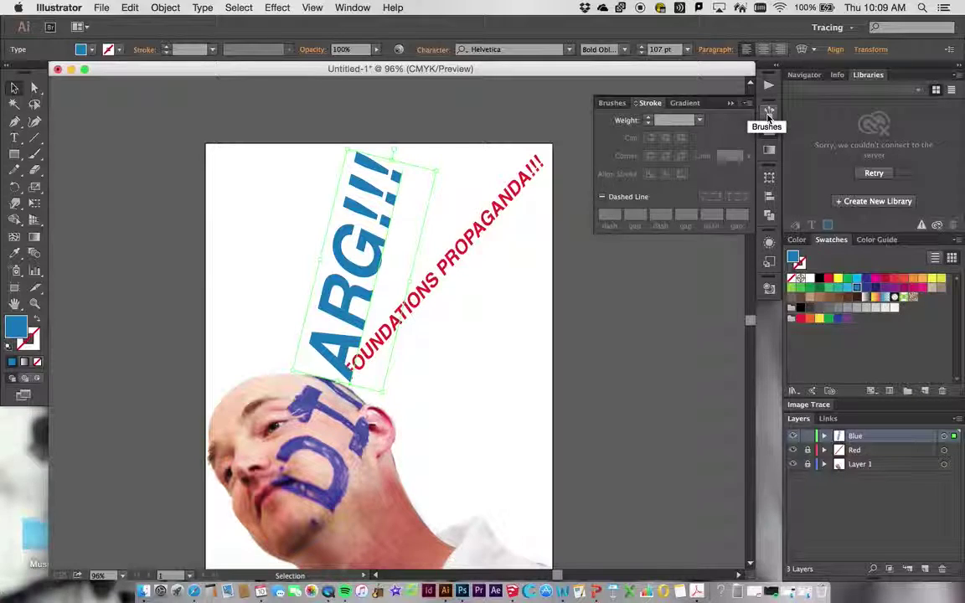
left_click(769, 114)
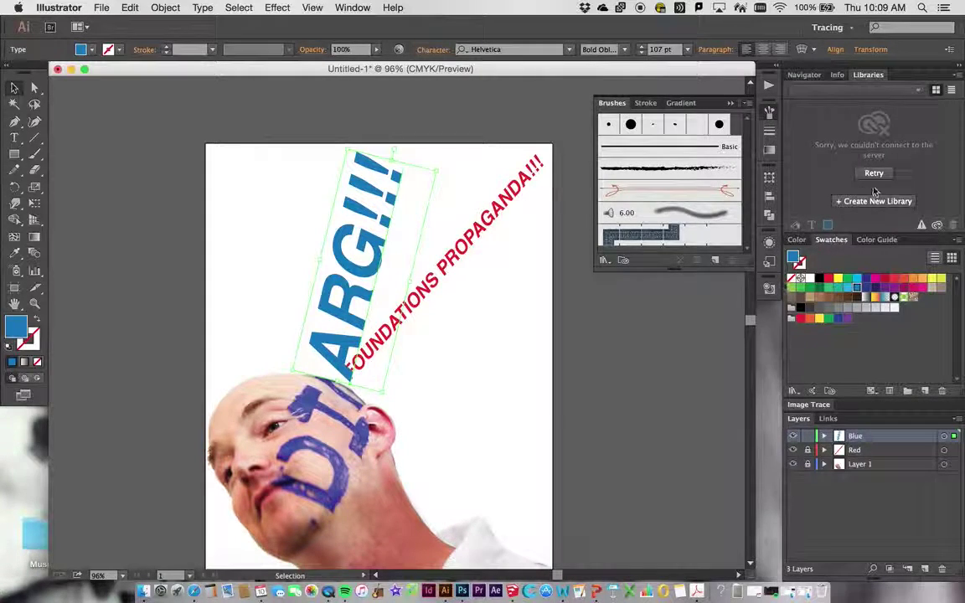
left_click(838, 75)
left_click(809, 76)
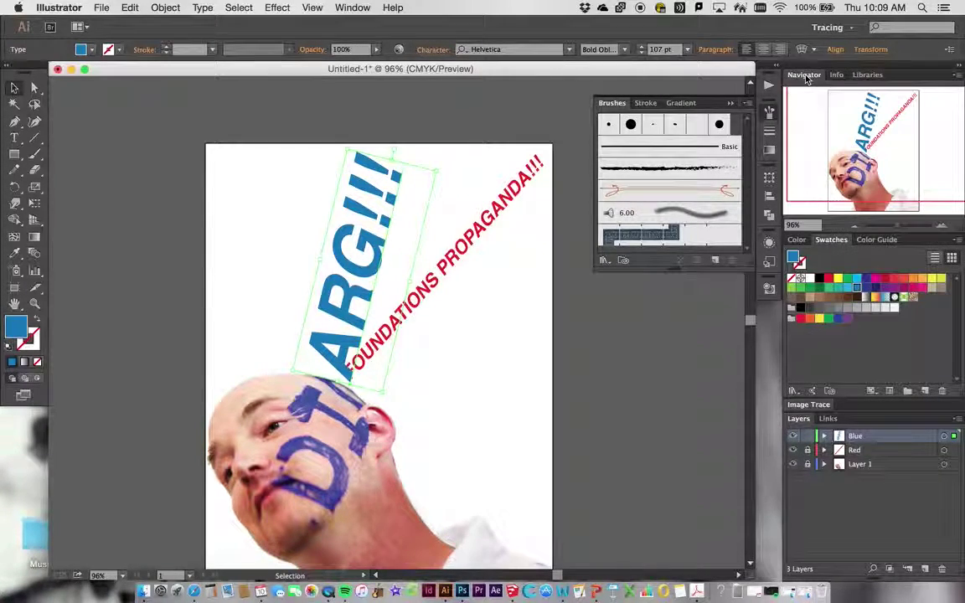
- Collapse the Brushes options, show the CMYK color sliders, and open Transparency docked with the collapsed panel icons
left_click(729, 103)
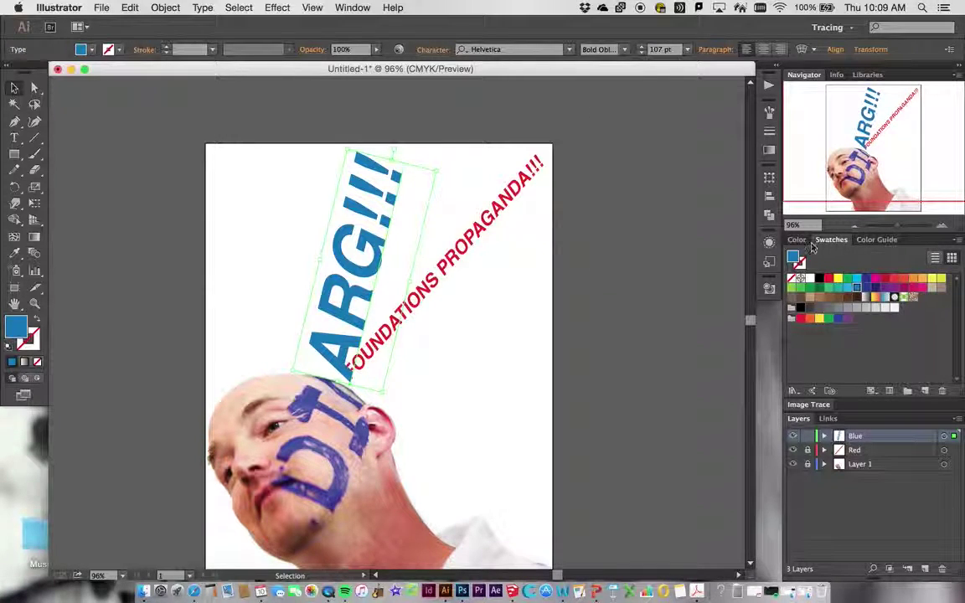
left_click(798, 240)
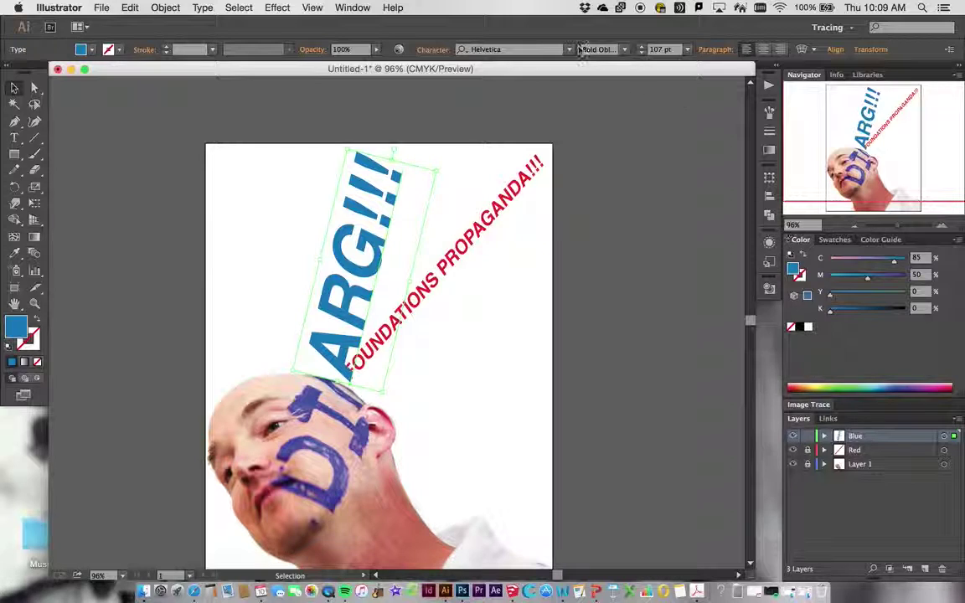
left_click(353, 7)
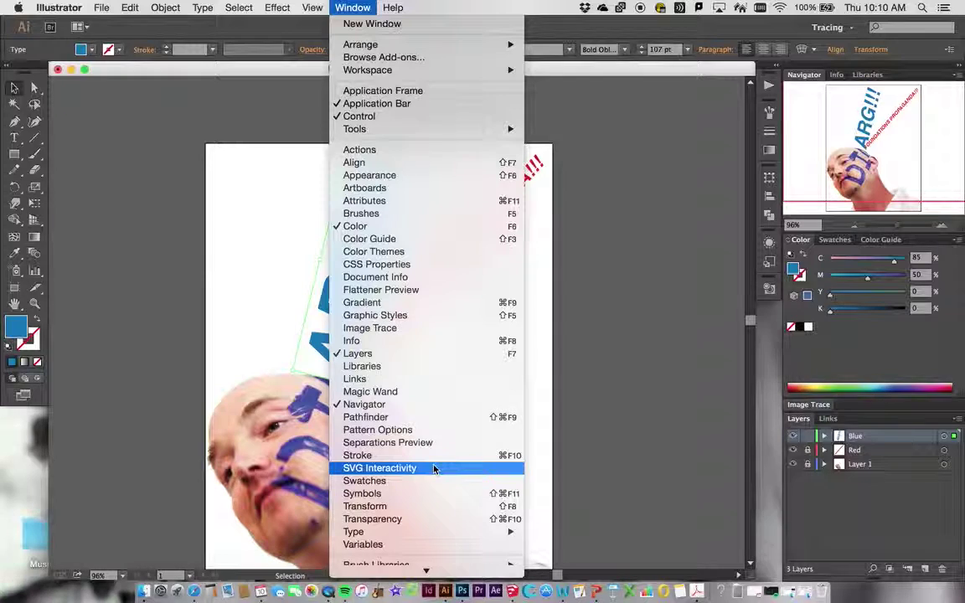
scroll(434, 469, "down", 3)
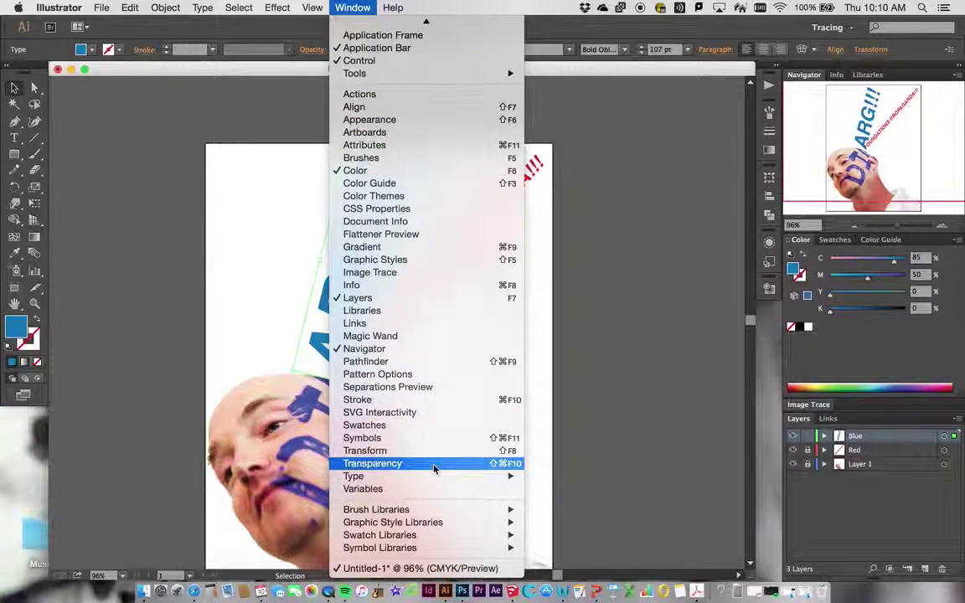
left_click(434, 470)
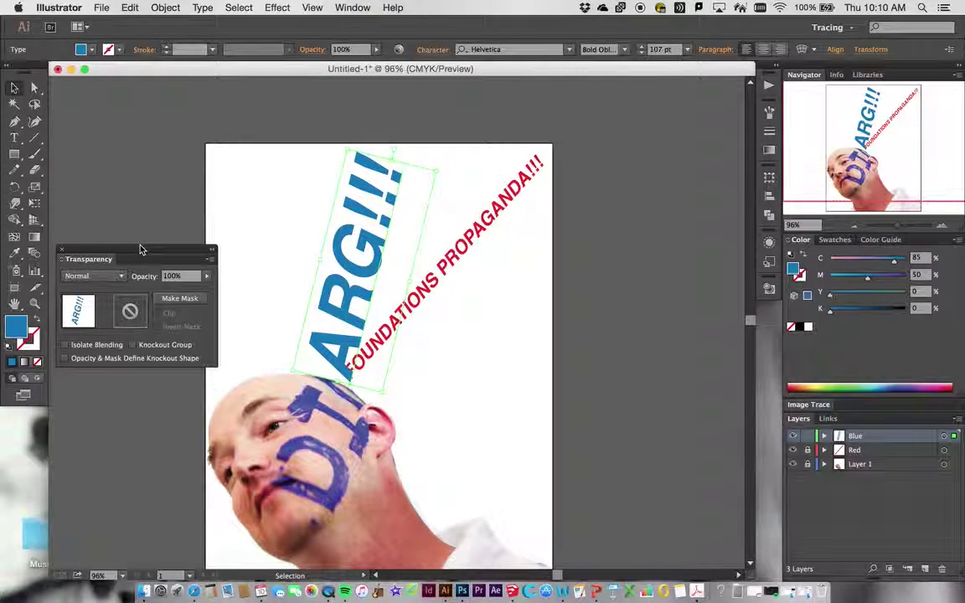
left_click_drag(140, 248, 770, 315)
left_click(769, 316)
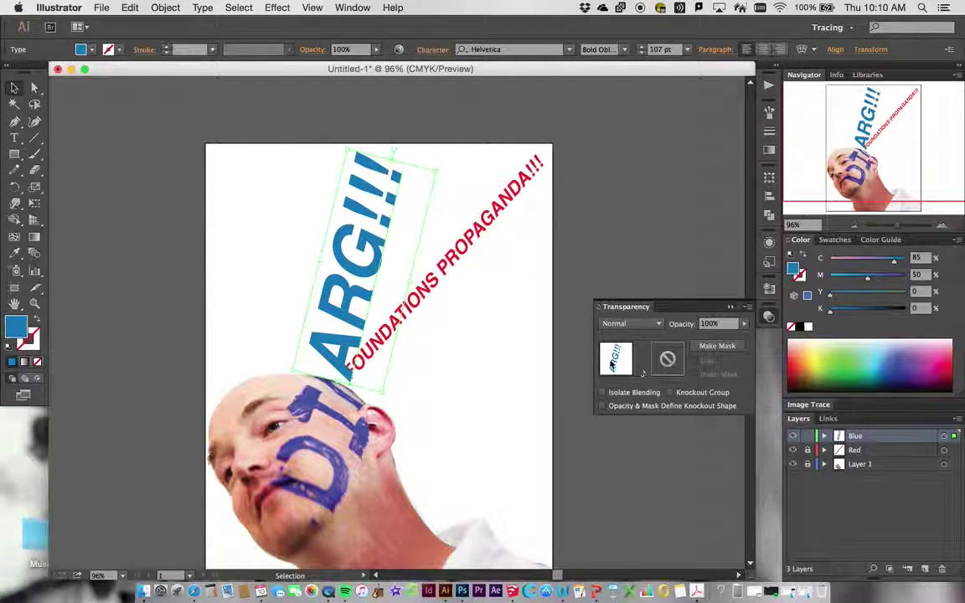
- Set the blue ARG!!! text's blending mode to Multiply and deselect it
left_click(658, 325)
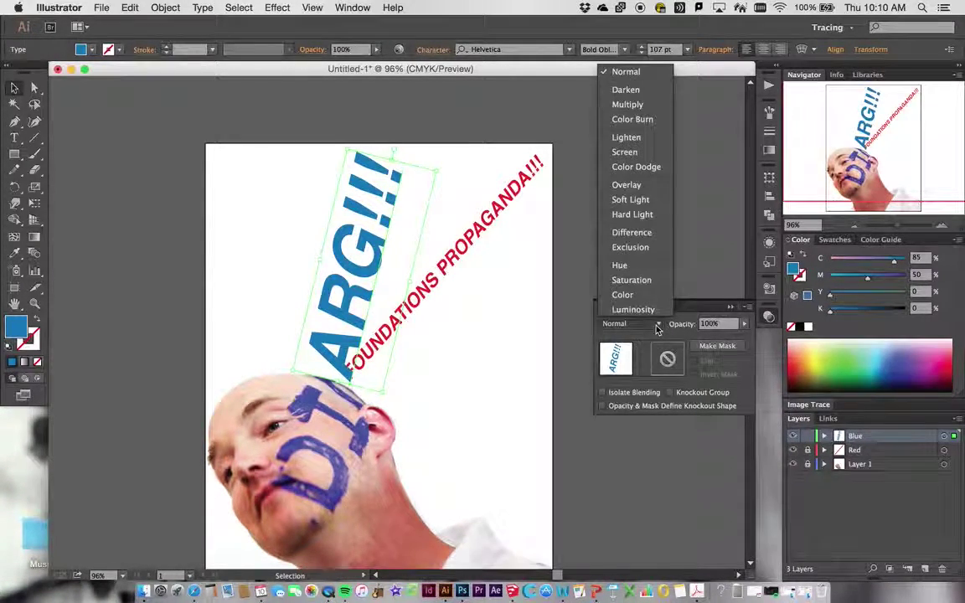
left_click(655, 110)
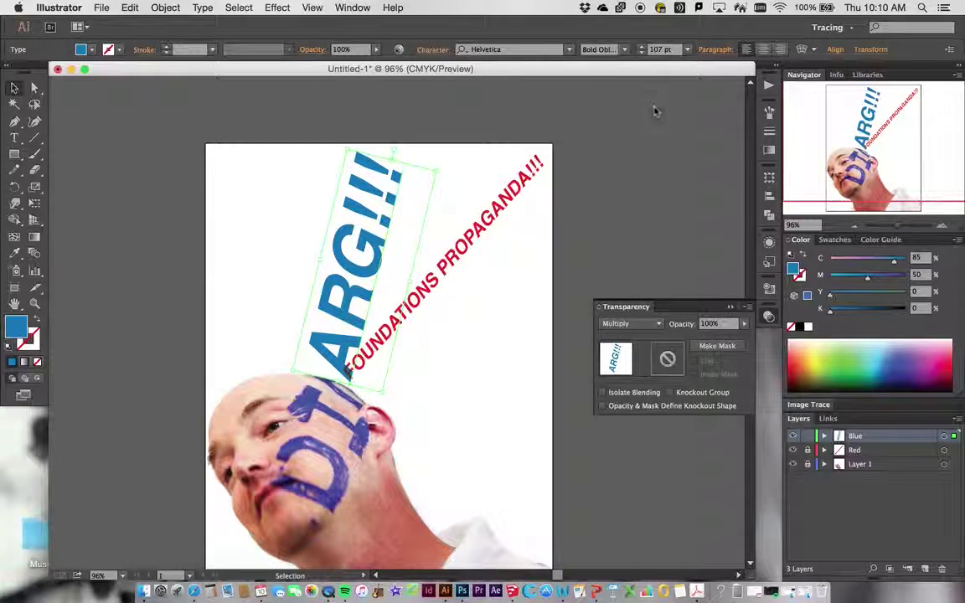
left_click(172, 323)
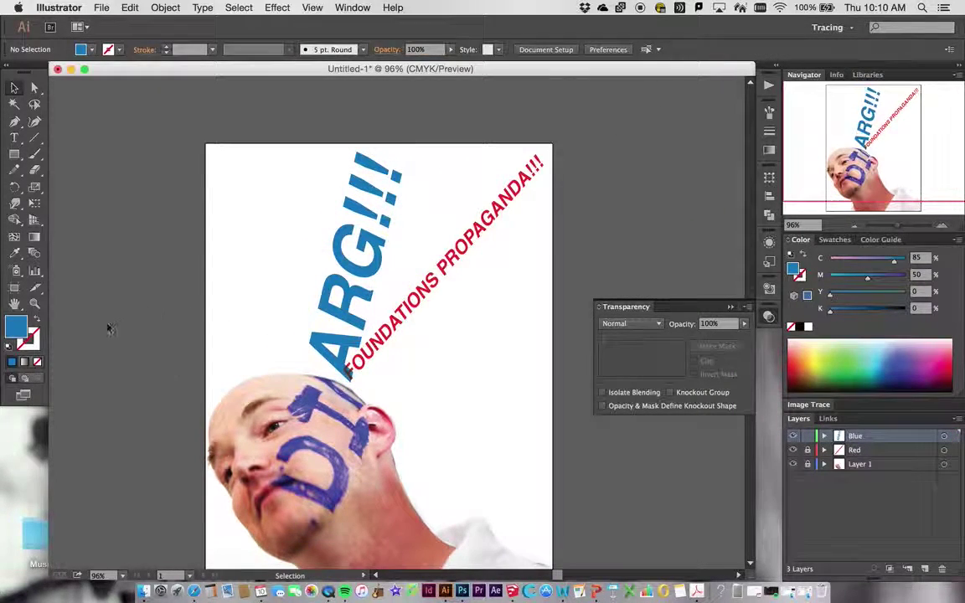
- Examine up close where the blue ARG!!! text overlaps the start of the red headline
left_click(34, 303)
left_click(356, 367)
left_click(430, 301)
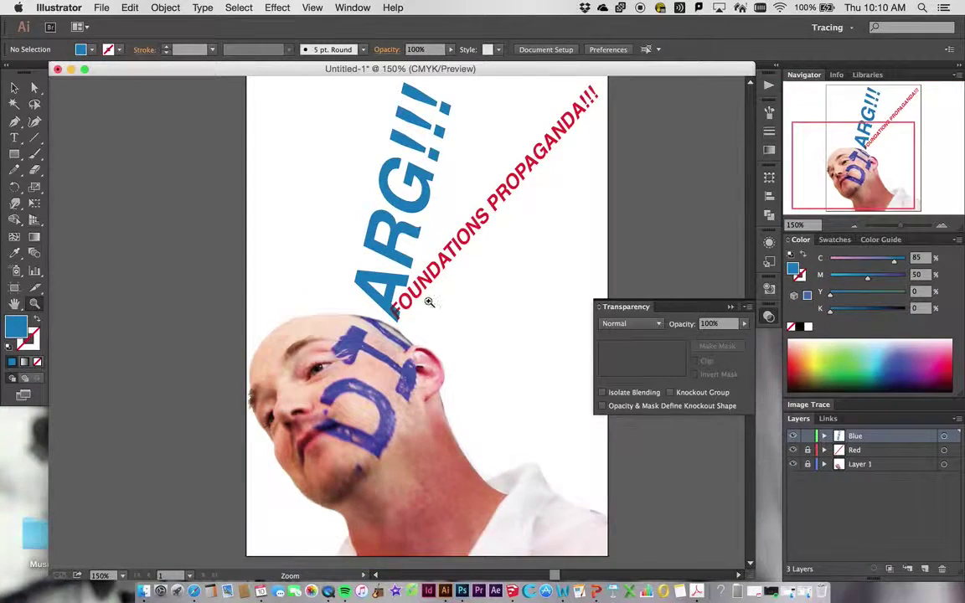
left_click(463, 215)
left_click(485, 227)
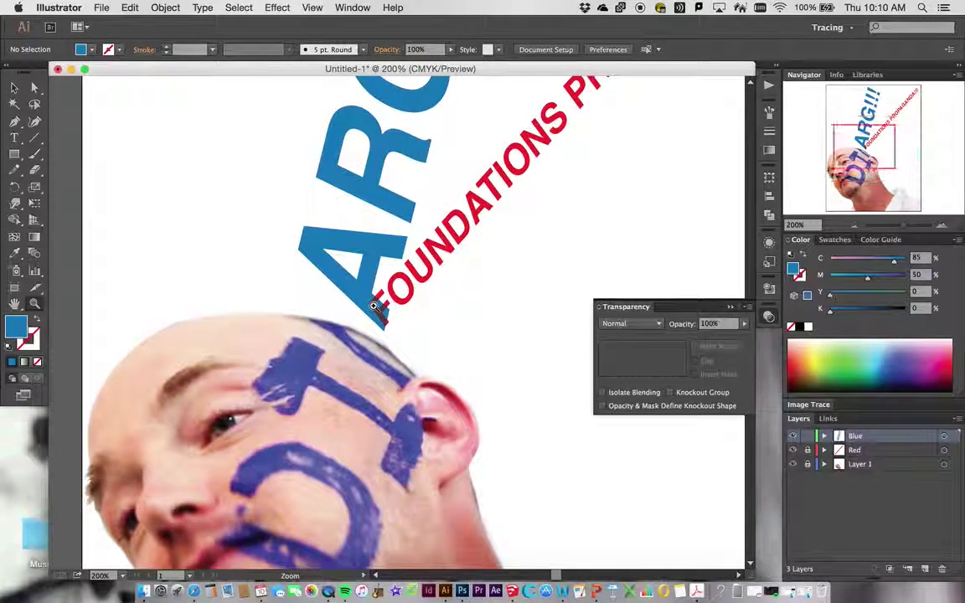
left_click(339, 277)
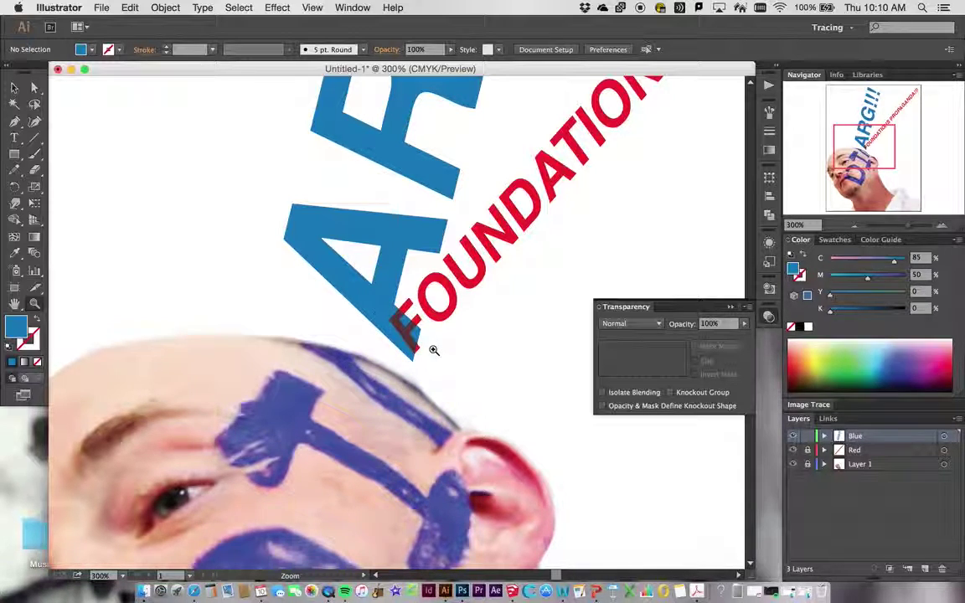
left_click(352, 8)
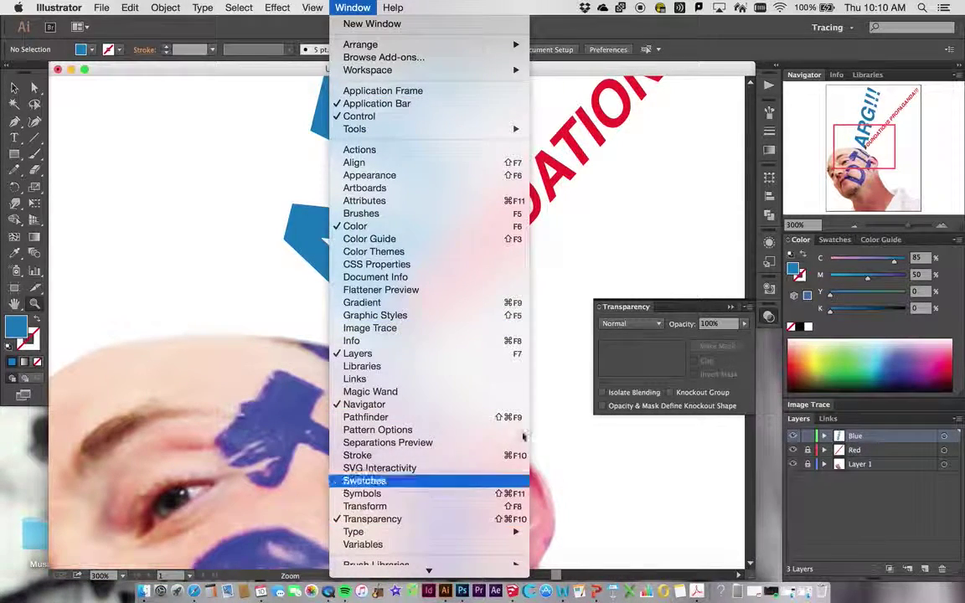
left_click(645, 330)
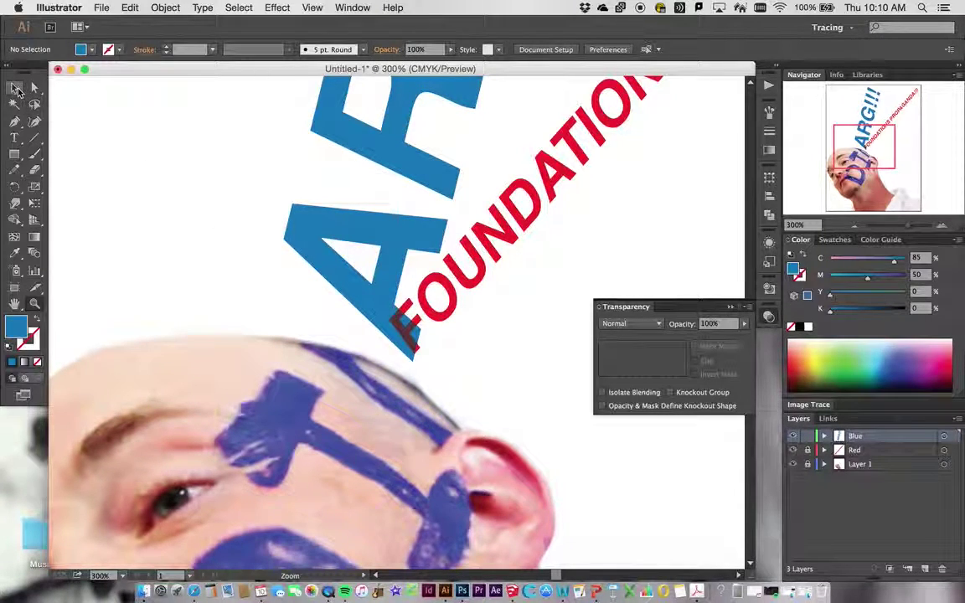
- Lock the Blue layer, unlock the Red layer, and set the red diagonal headline's blending mode to Multiply
left_click(14, 87)
left_click(809, 437)
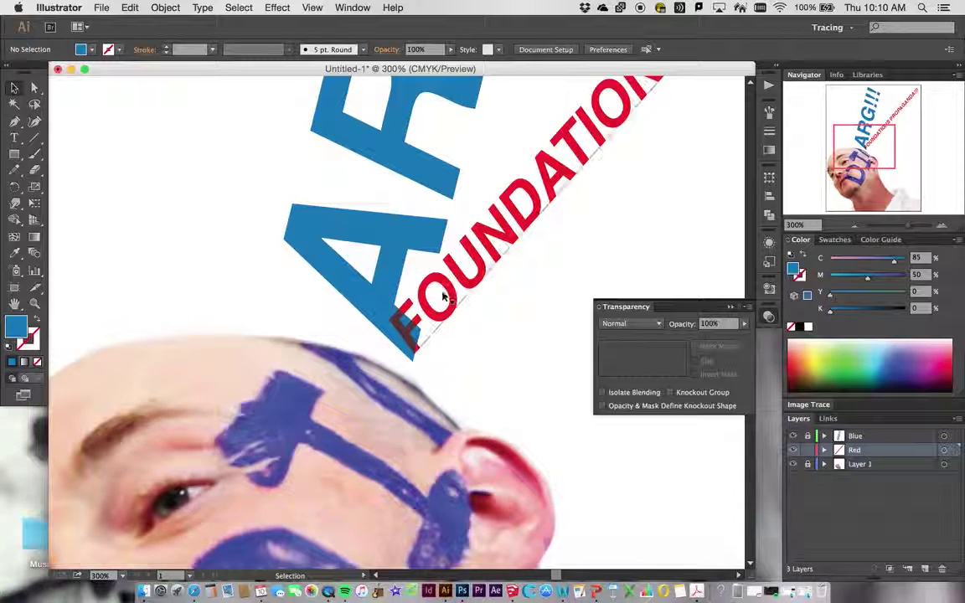
left_click(432, 293)
left_click(632, 323)
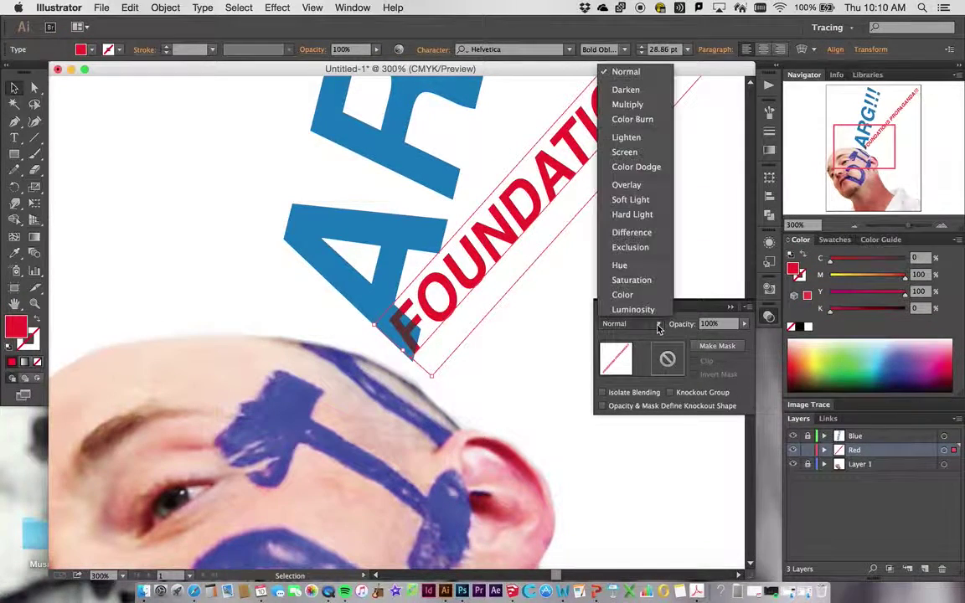
left_click(640, 104)
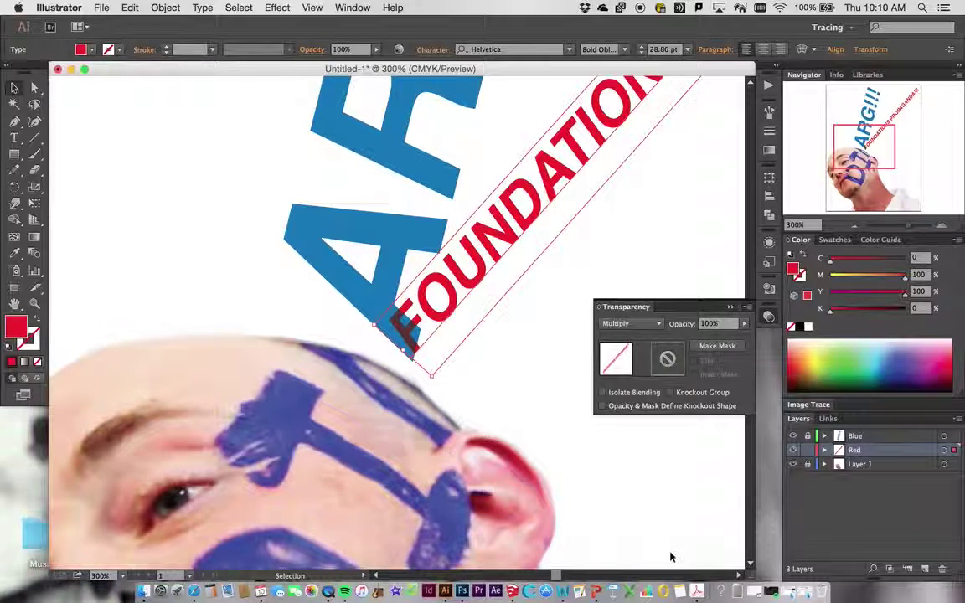
- Move the Red layer above the Blue layer and check the overlap by hiding and reshowing each text layer
left_click(924, 506)
left_click_drag(890, 450, 888, 436)
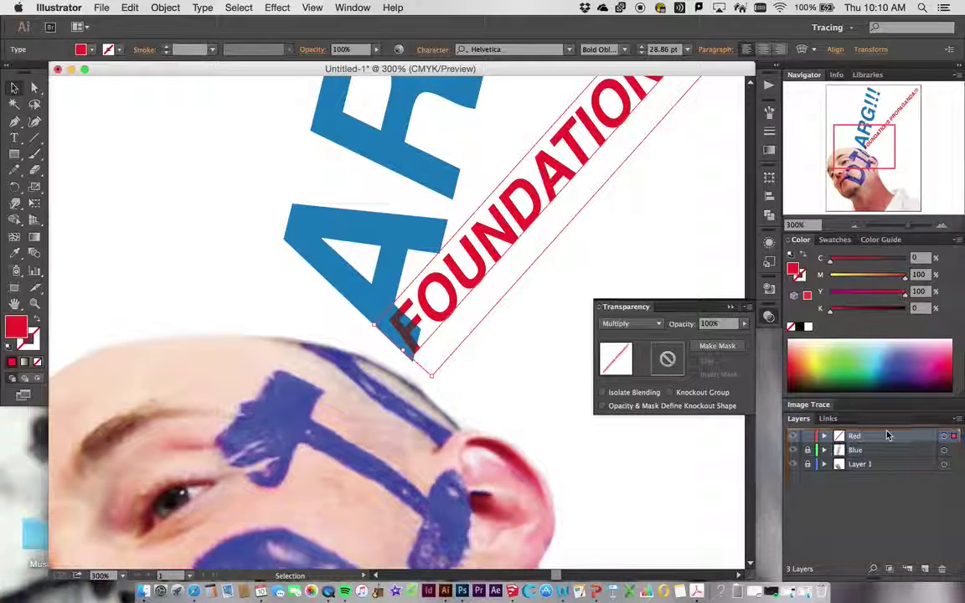
left_click(794, 436)
left_click(793, 436)
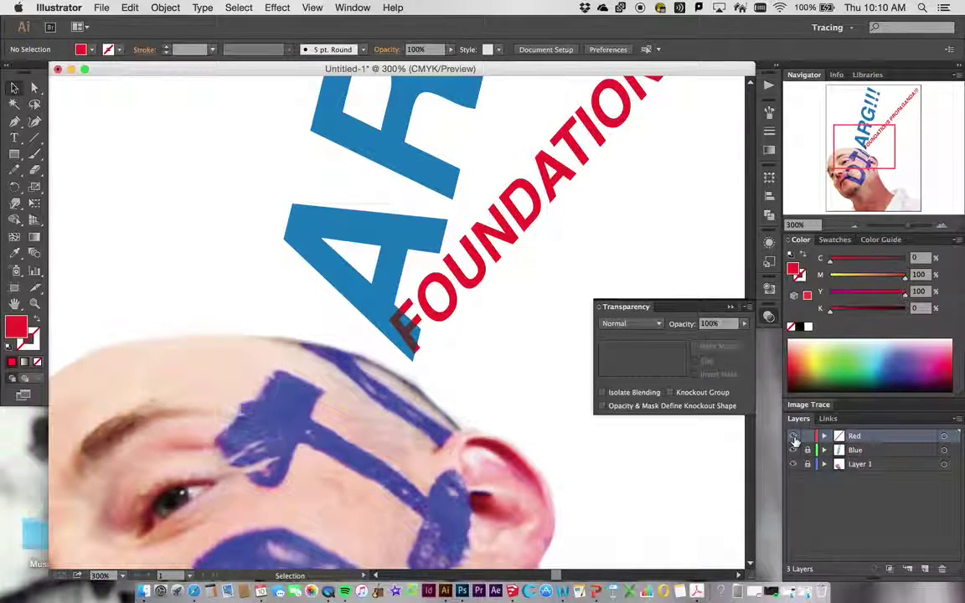
left_click(794, 450)
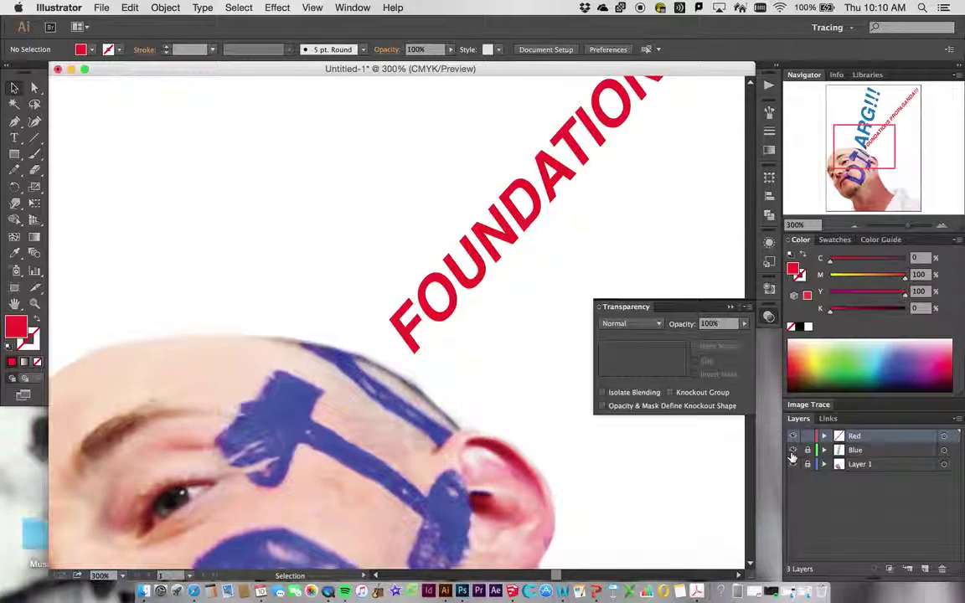
left_click(794, 451)
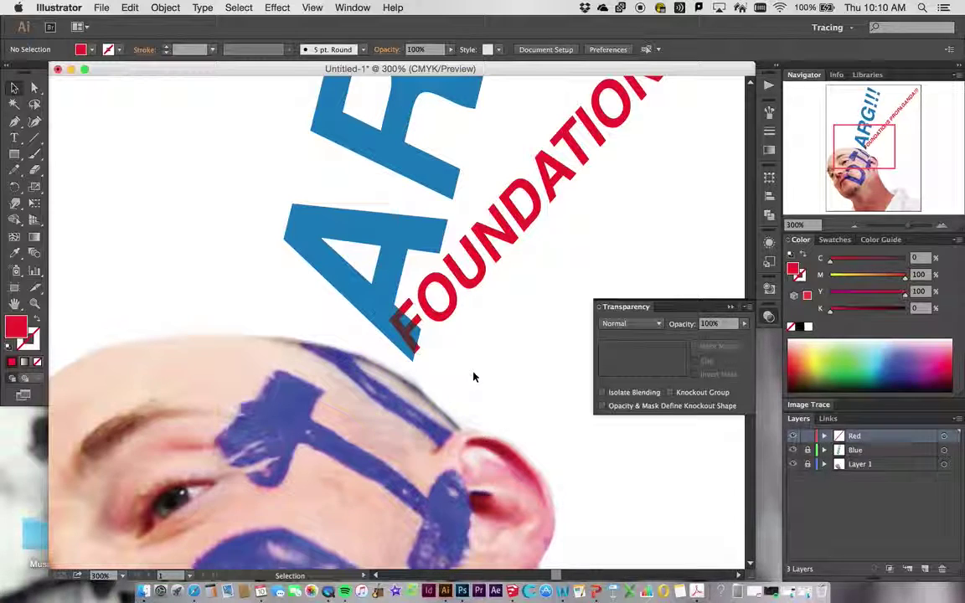
left_click(15, 305)
double_click(15, 305)
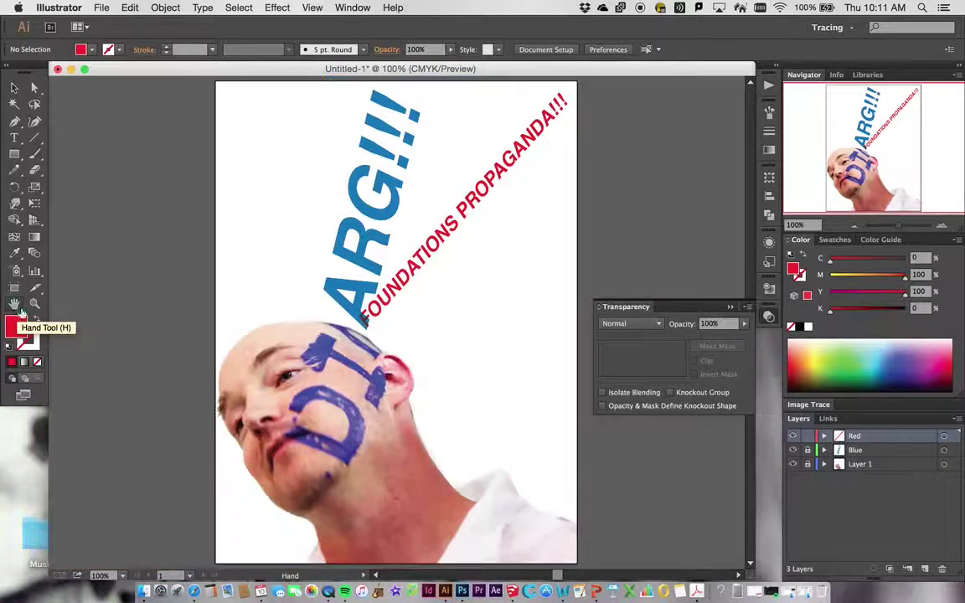